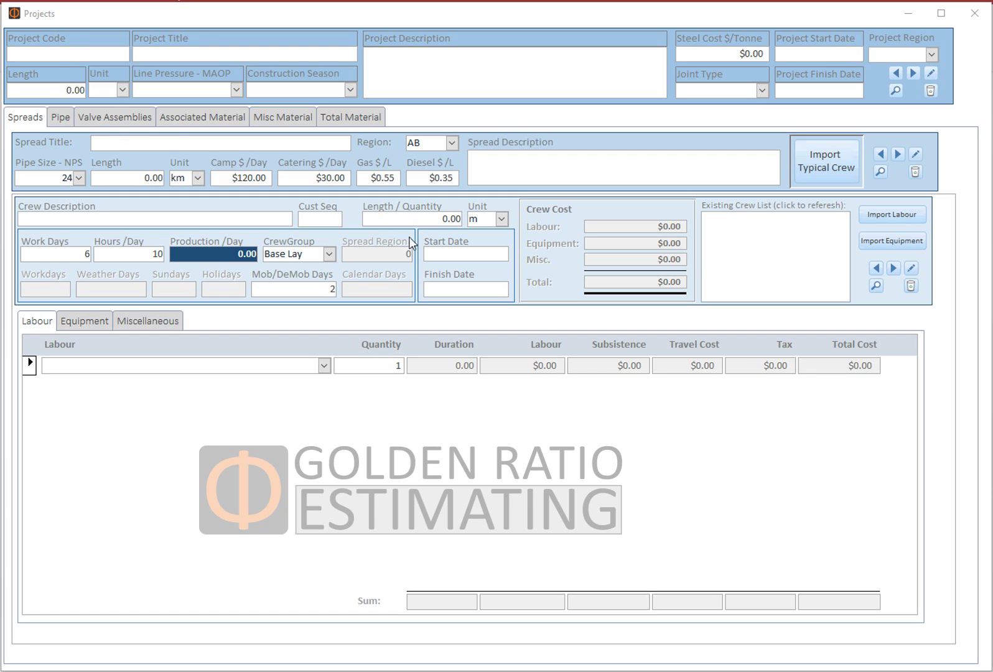
Enter GRE 123 as the project code and "Project Title" as the project title.
{"action": "left_click", "coordinate": [76, 106]}
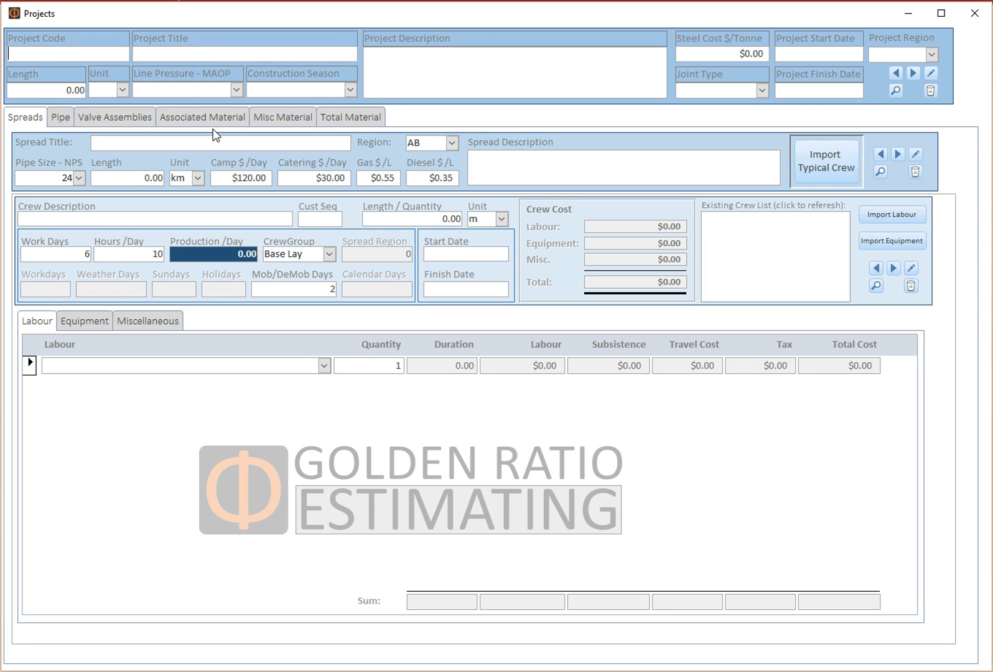
{"action": "type", "text": "GRE 123"}
{"action": "left_click", "coordinate": [176, 51]}
{"action": "type", "text": "Title"}
{"action": "key", "text": "BackSpace"}
{"action": "key", "text": "BackSpace"}
{"action": "key", "text": "BackSpace"}
{"action": "key", "text": "BackSpace"}
{"action": "key", "text": "BackSpace"}
{"action": "type", "text": "Project Title"}
{"action": "key", "text": "Tab"}
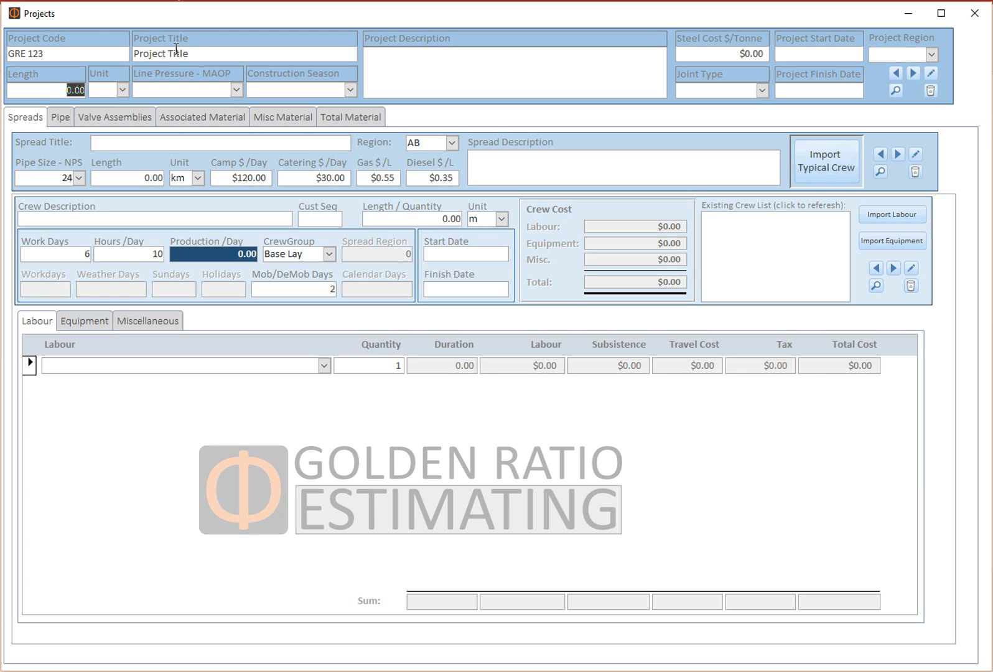
Set the project length to 200 Km, the line pressure MAOP to 9930 and the construction season to Winter.
{"action": "type", "text": "200"}
{"action": "left_click", "coordinate": [122, 88]}
{"action": "left_click", "coordinate": [114, 107]}
{"action": "left_click", "coordinate": [235, 89]}
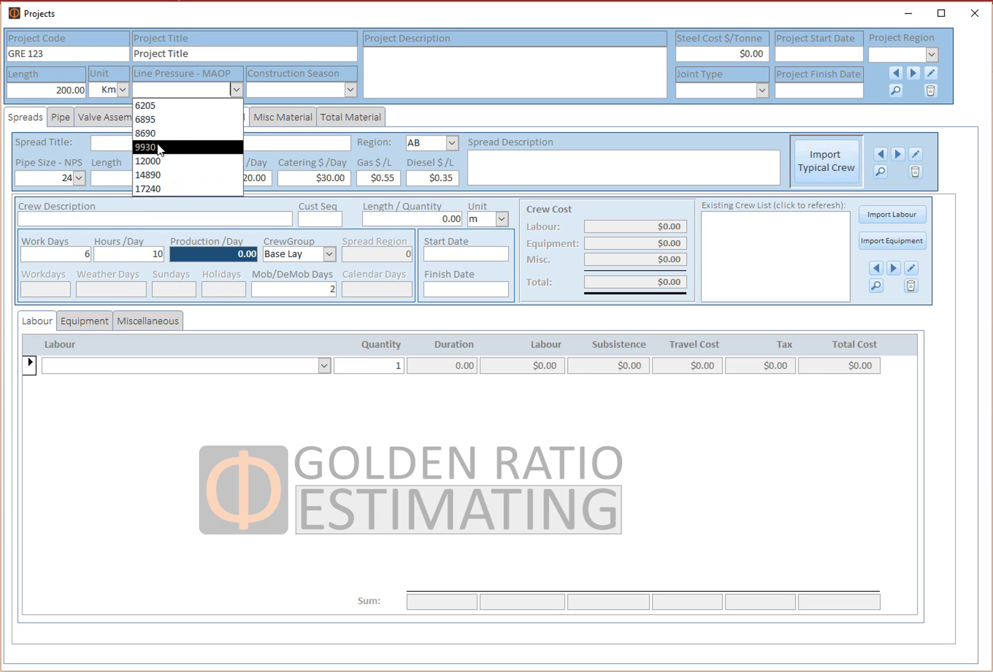
{"action": "left_click", "coordinate": [157, 148]}
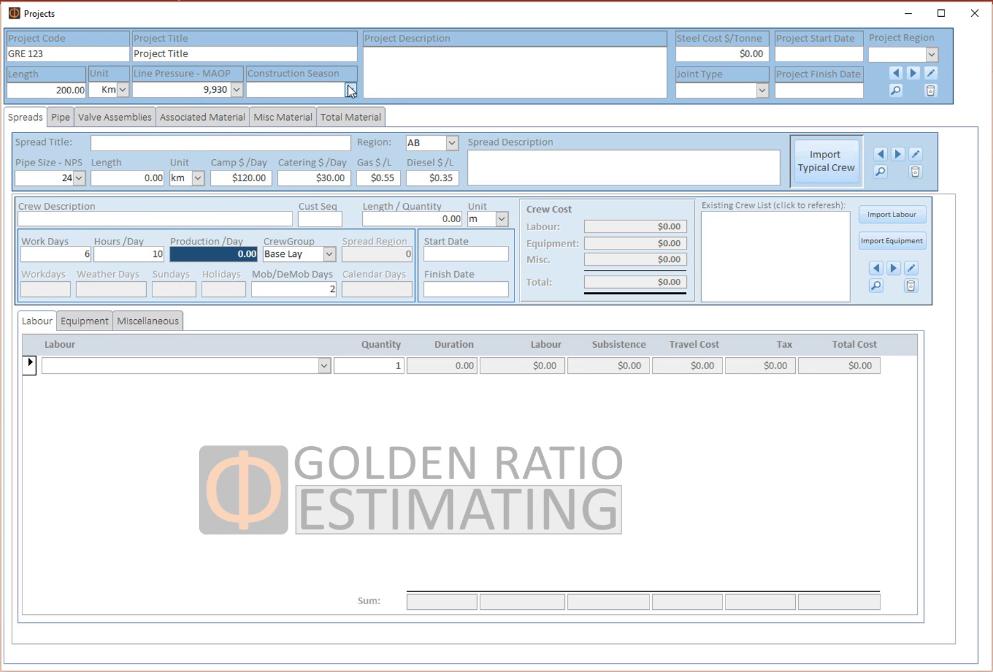
{"action": "left_click", "coordinate": [350, 91]}
Enter "Project Description and Background" as the project description.
{"action": "left_click", "coordinate": [414, 51]}
{"action": "type", "text": "Project De"}
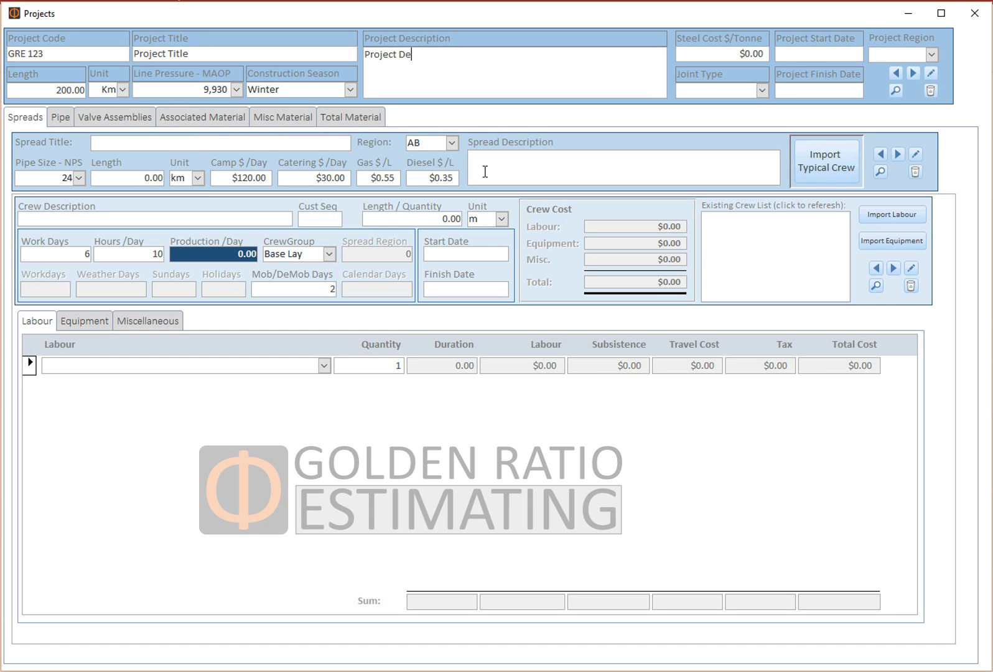
{"action": "type", "text": "scription and Background"}
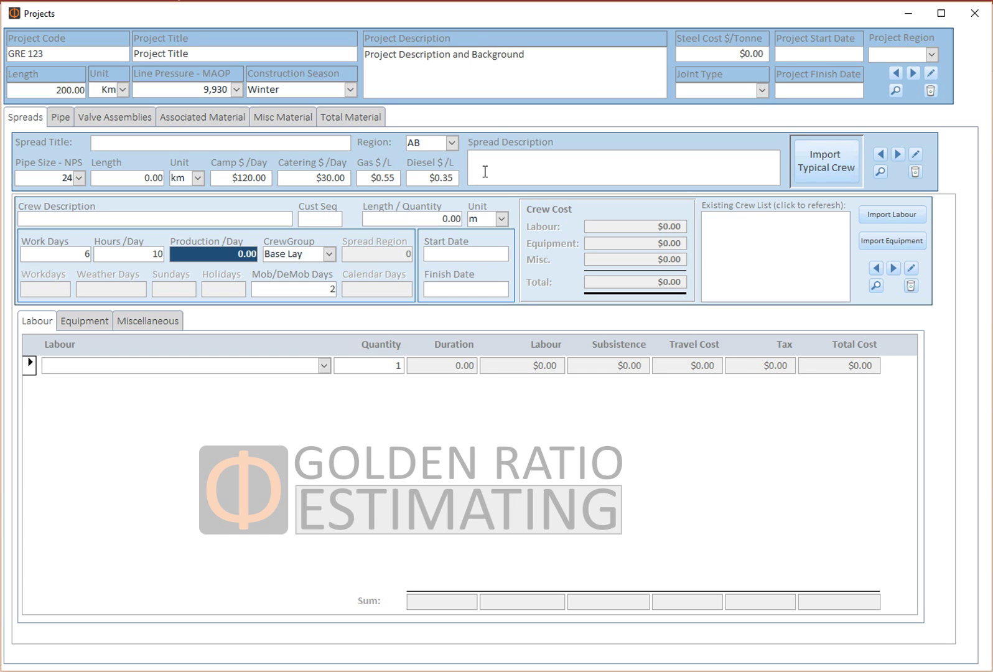
Set the project's steel cost to $2,000 per tonne and its joint type to Double.
{"action": "key", "text": "Tab"}
{"action": "type", "text": "2000"}
{"action": "left_click", "coordinate": [761, 91]}
{"action": "left_click", "coordinate": [761, 91]}
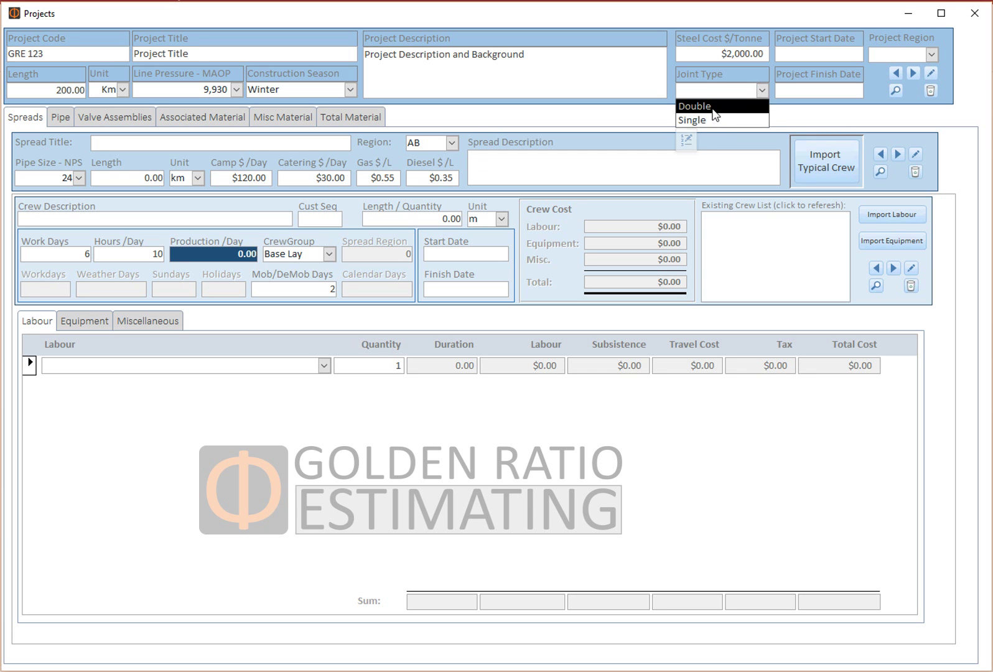
{"action": "left_click", "coordinate": [716, 104]}
Set the project start date to 1/17/2016 and the project finish date to 7/31/2016.
{"action": "left_click", "coordinate": [823, 56]}
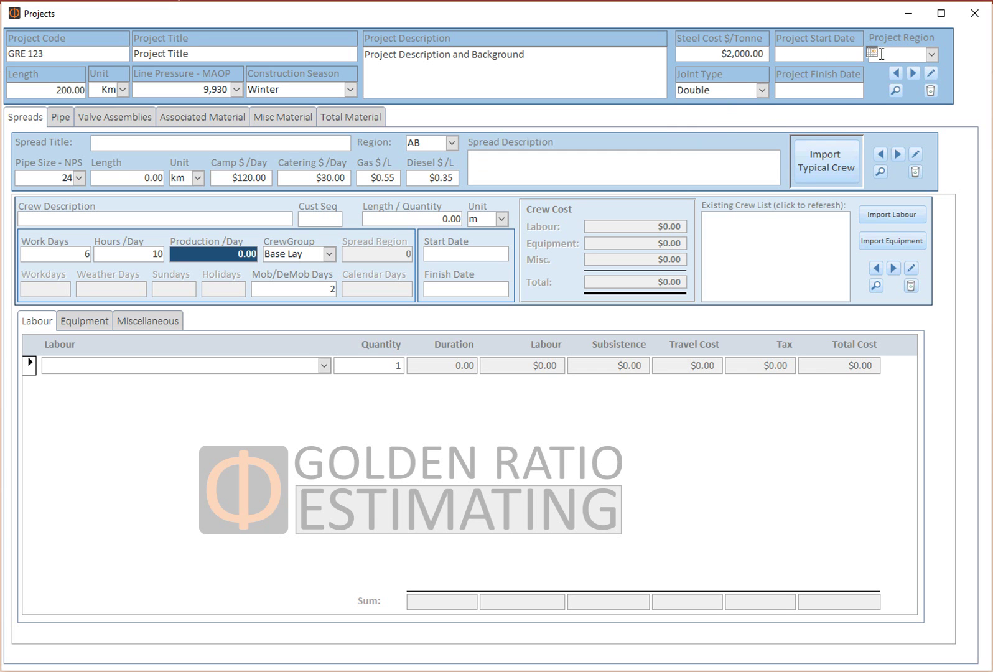
{"action": "left_click", "coordinate": [872, 53]}
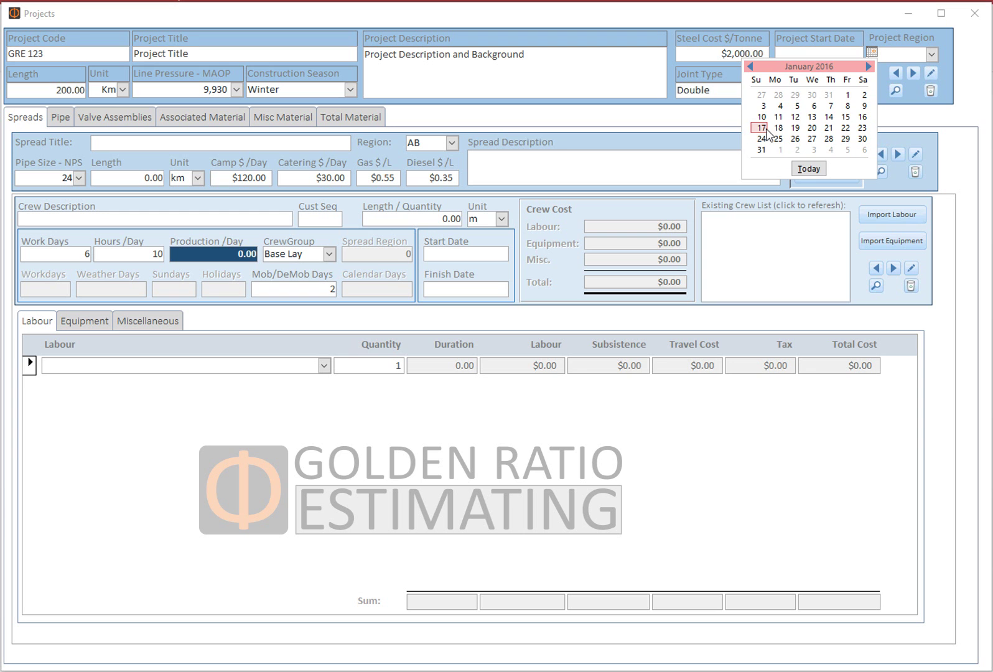
{"action": "left_click", "coordinate": [809, 169]}
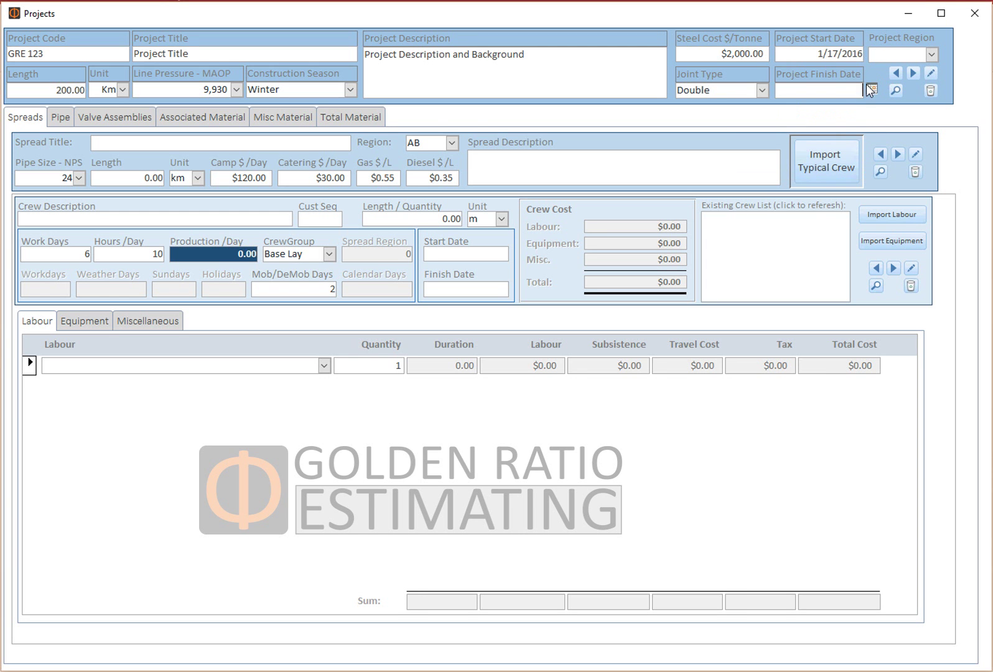
{"action": "left_click", "coordinate": [872, 90]}
{"action": "left_click", "coordinate": [869, 103]}
{"action": "left_click", "coordinate": [870, 103]}
{"action": "left_click", "coordinate": [870, 103]}
{"action": "left_click", "coordinate": [870, 103]}
{"action": "left_click", "coordinate": [870, 103]}
{"action": "left_click", "coordinate": [869, 102]}
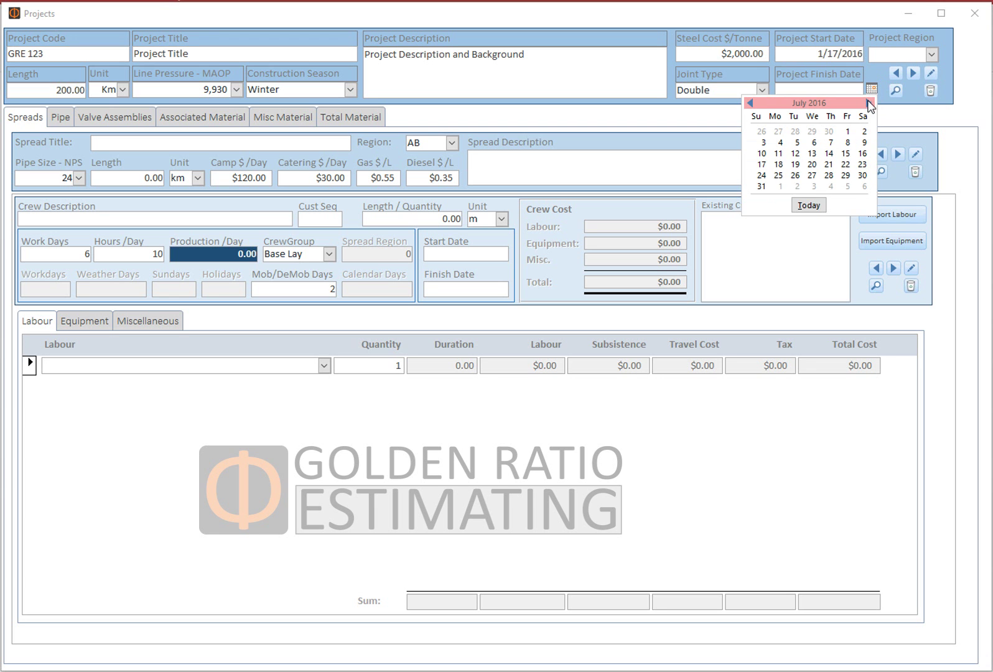
{"action": "left_click", "coordinate": [761, 186]}
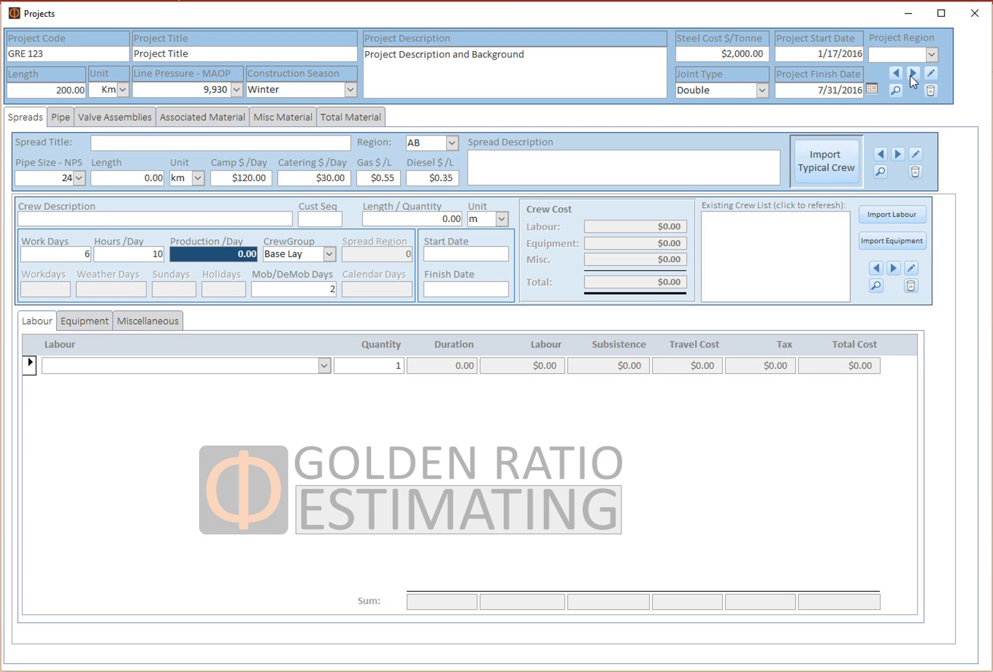
Set the project region to AB.
{"action": "left_click", "coordinate": [931, 56]}
{"action": "left_click", "coordinate": [881, 68]}
{"action": "left_click", "coordinate": [424, 56]}
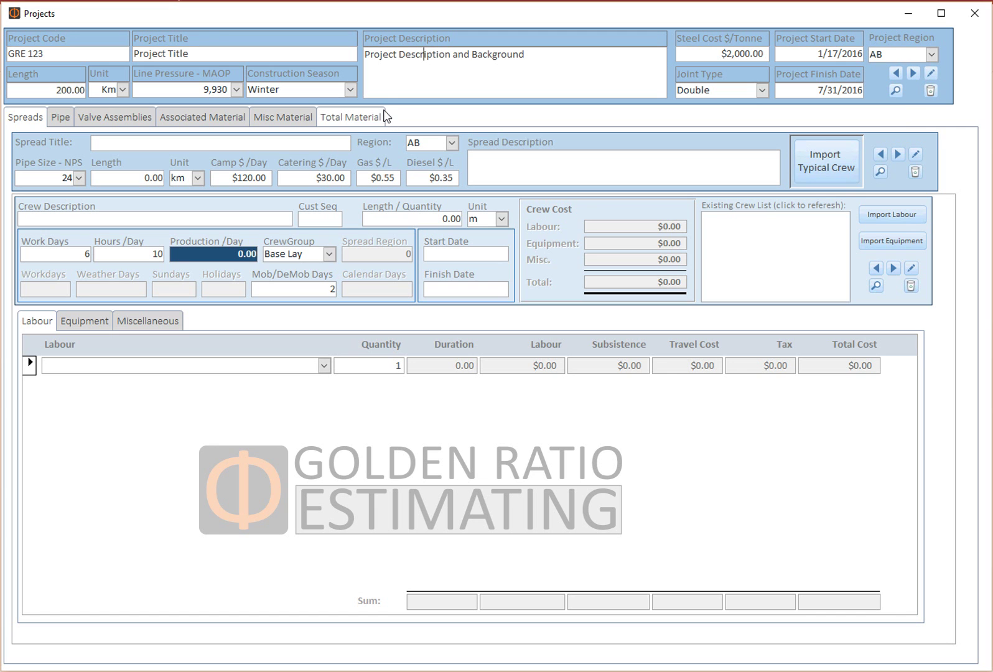
Title the spread "Spread 1 - Location from A to B" and enter "Spread Description" as its description.
{"action": "left_click", "coordinate": [115, 145]}
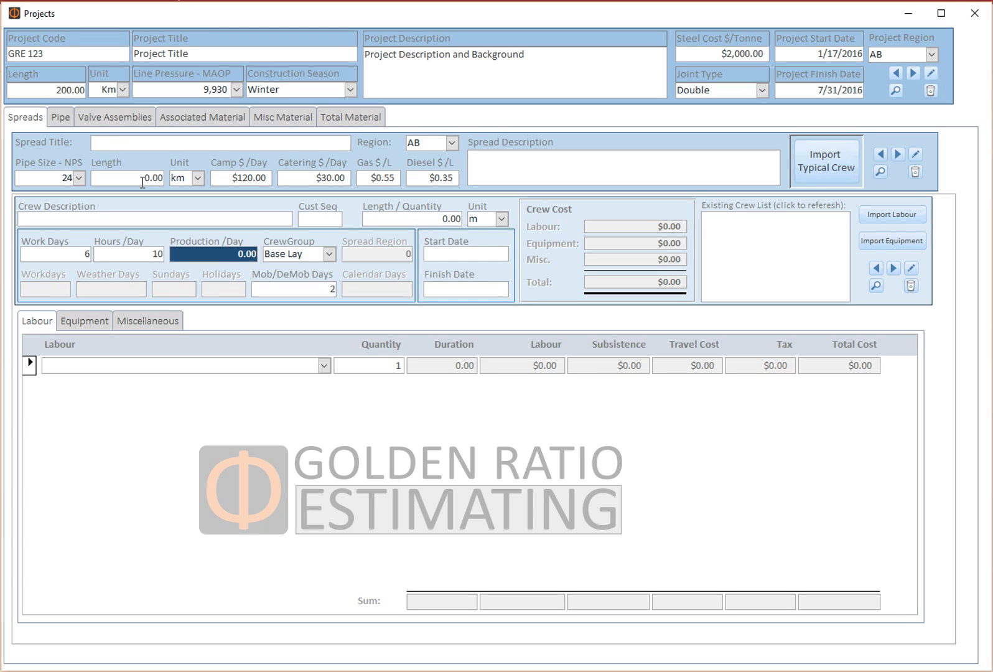
{"action": "type", "text": "Spread 1 - Location from A "}
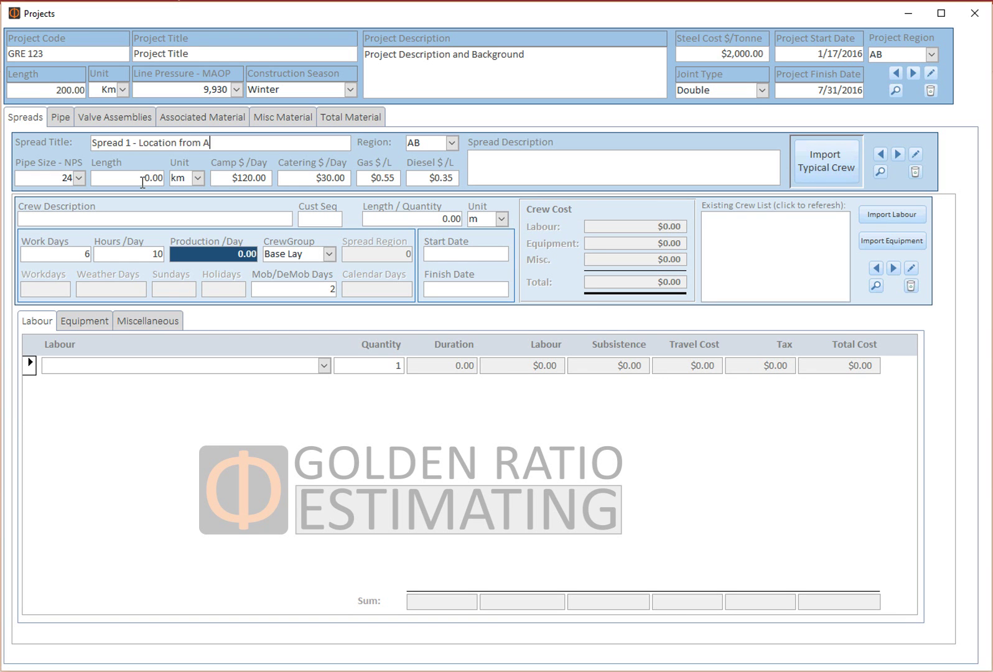
{"action": "type", "text": "to B"}
{"action": "left_click", "coordinate": [142, 182]}
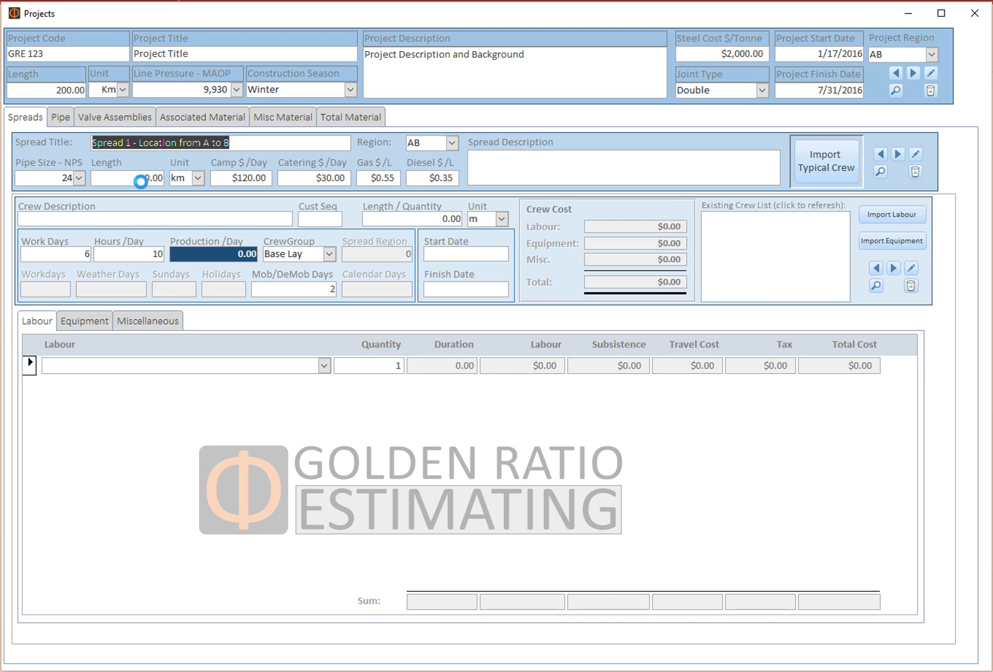
{"action": "left_click", "coordinate": [456, 144]}
{"action": "left_click", "coordinate": [484, 158]}
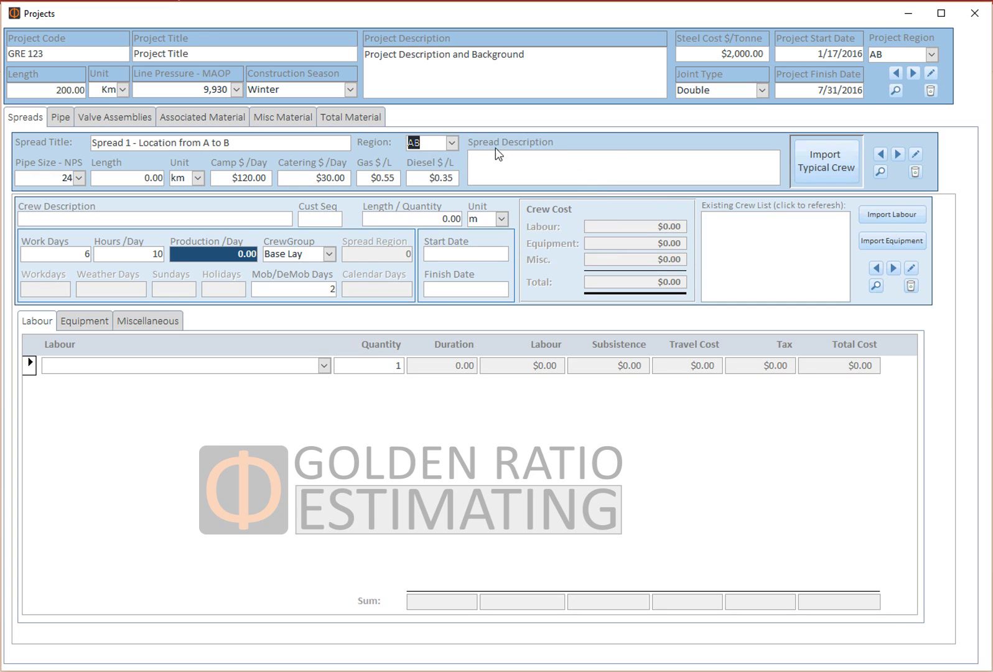
{"action": "left_click", "coordinate": [484, 157]}
{"action": "type", "text": "Spread Description"}
{"action": "key", "text": "Tab"}
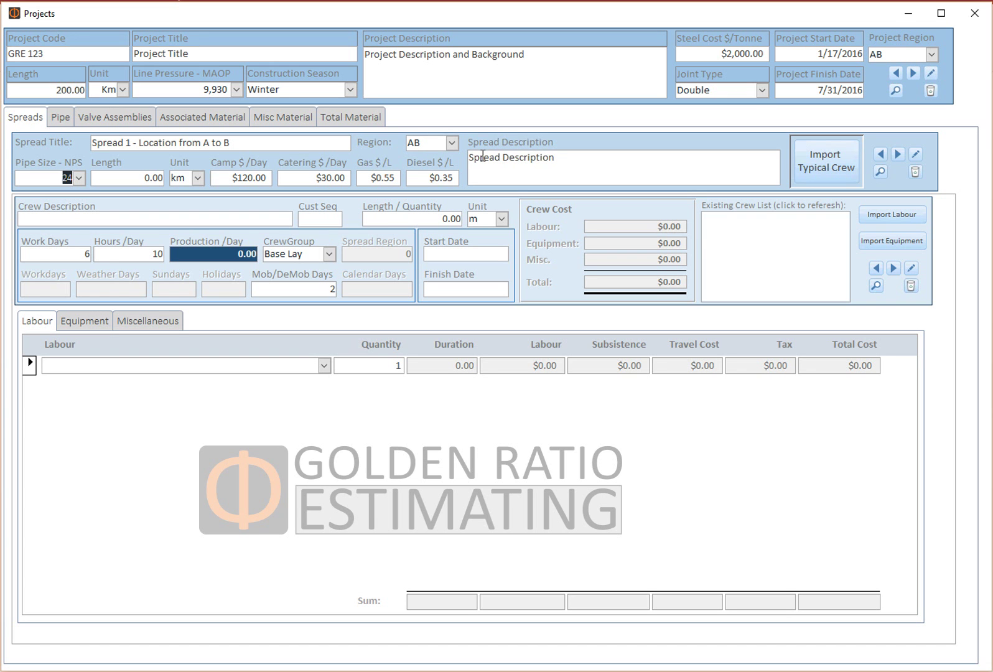
Set the spread's pipe size to NPS 24 and its length to 200 km.
{"action": "left_click", "coordinate": [79, 178]}
{"action": "left_click", "coordinate": [80, 179]}
{"action": "key", "text": "Tab"}
{"action": "type", "text": "200"}
{"action": "left_click", "coordinate": [247, 178]}
Import the typical crews GRADE ACCESS and GRADE ROW - COMMON into the spread.
{"action": "left_click", "coordinate": [824, 167]}
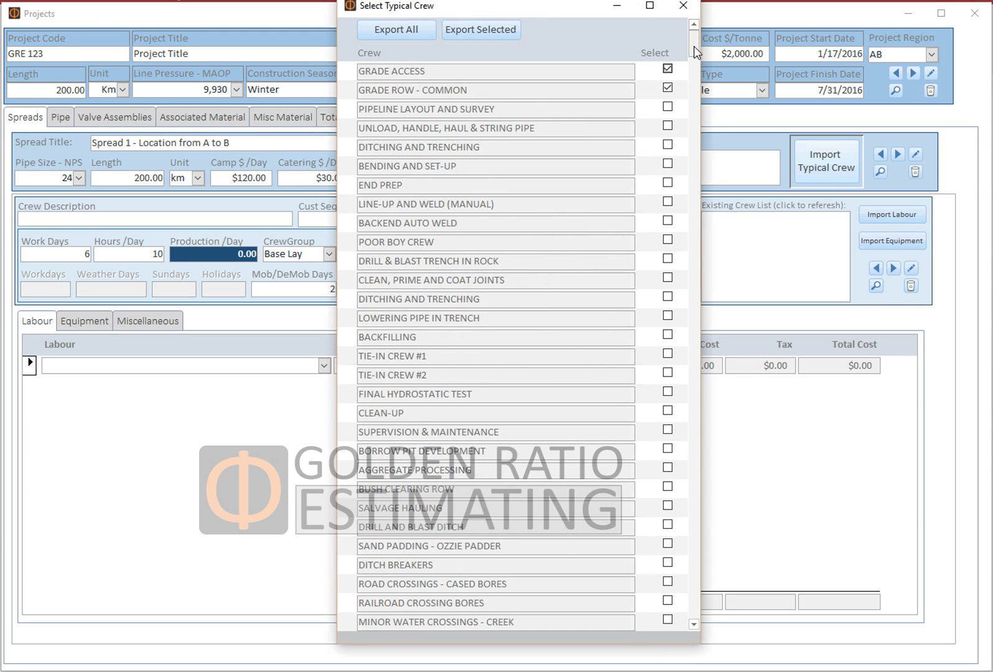
{"action": "left_click_drag", "start_coordinate": [694, 47], "coordinate": [691, 159]}
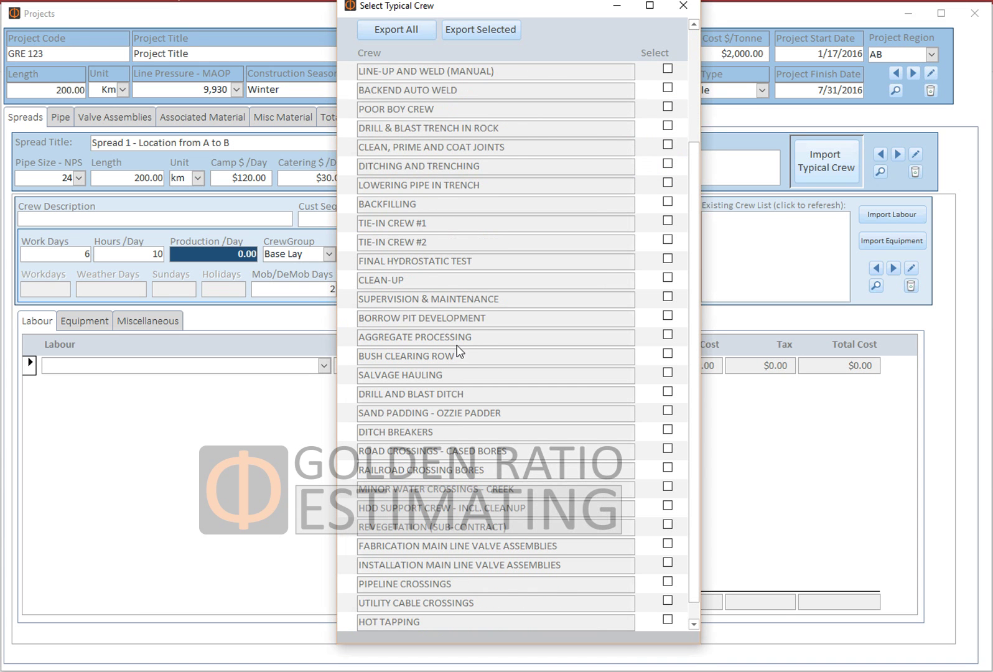
{"action": "scroll", "coordinate": [427, 283], "scroll_direction": "up", "scroll_amount": 3}
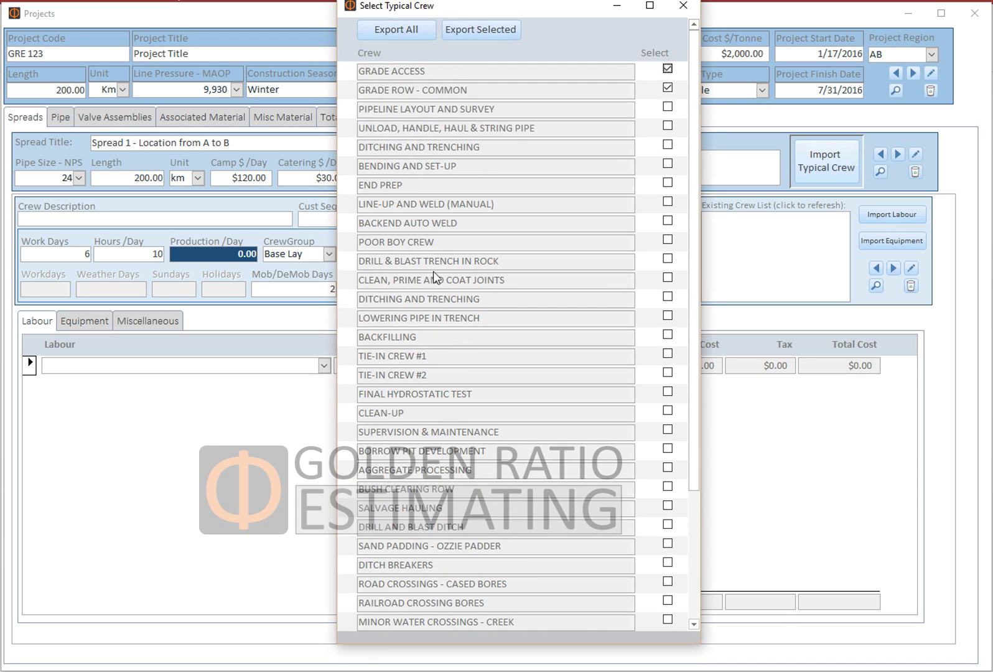
{"action": "left_click", "coordinate": [667, 88]}
{"action": "left_click", "coordinate": [668, 68]}
{"action": "left_click", "coordinate": [668, 87]}
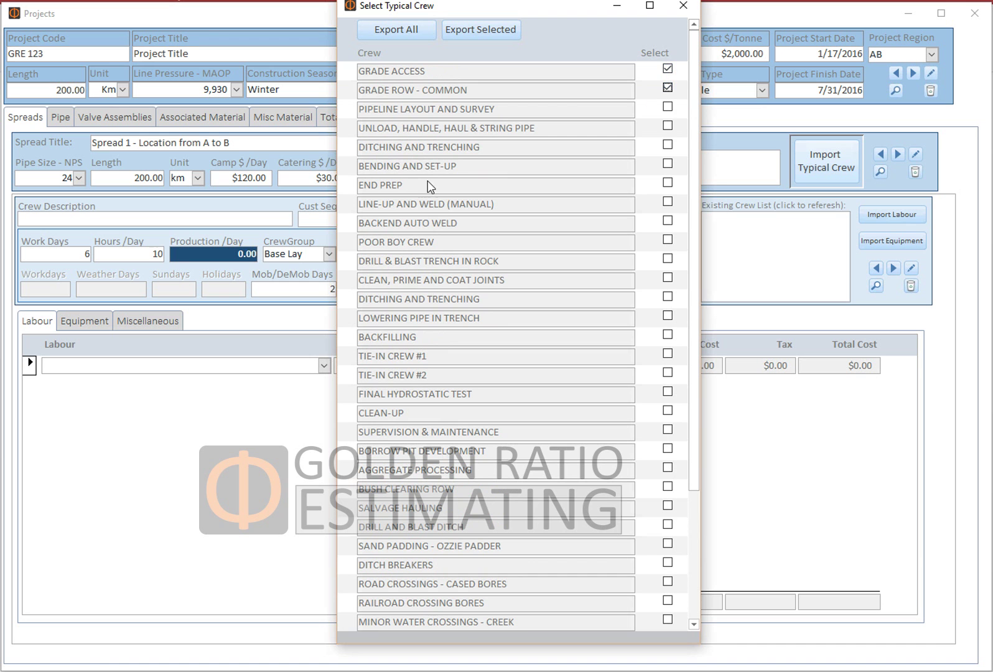
{"action": "left_click", "coordinate": [475, 31]}
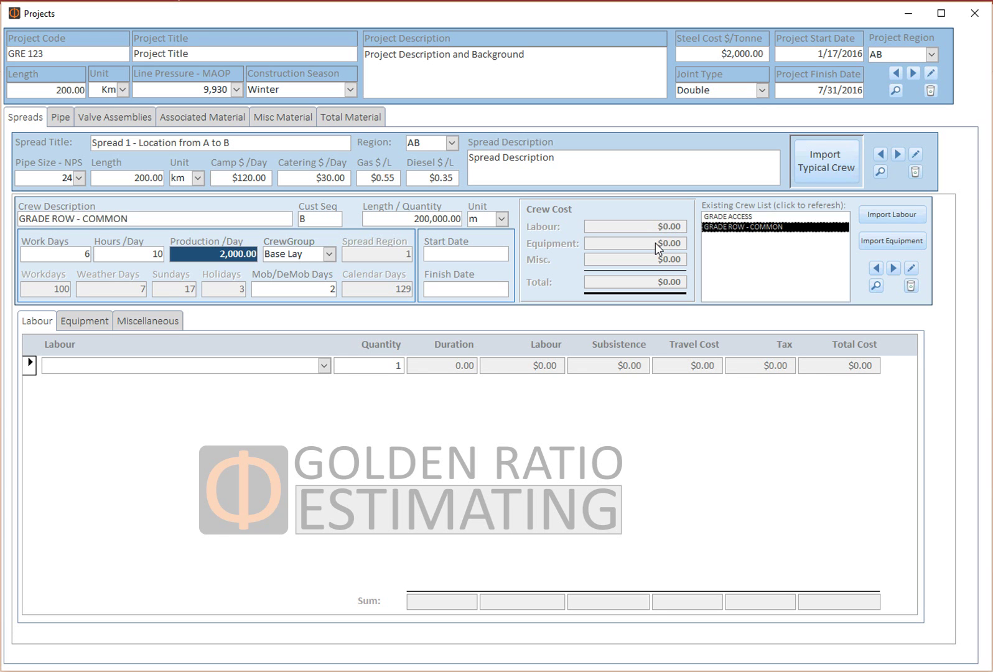
Set the GRADE ACCESS crew's start date to 1/17/2016 and its finish date to 3/31/2016.
{"action": "left_click", "coordinate": [727, 218]}
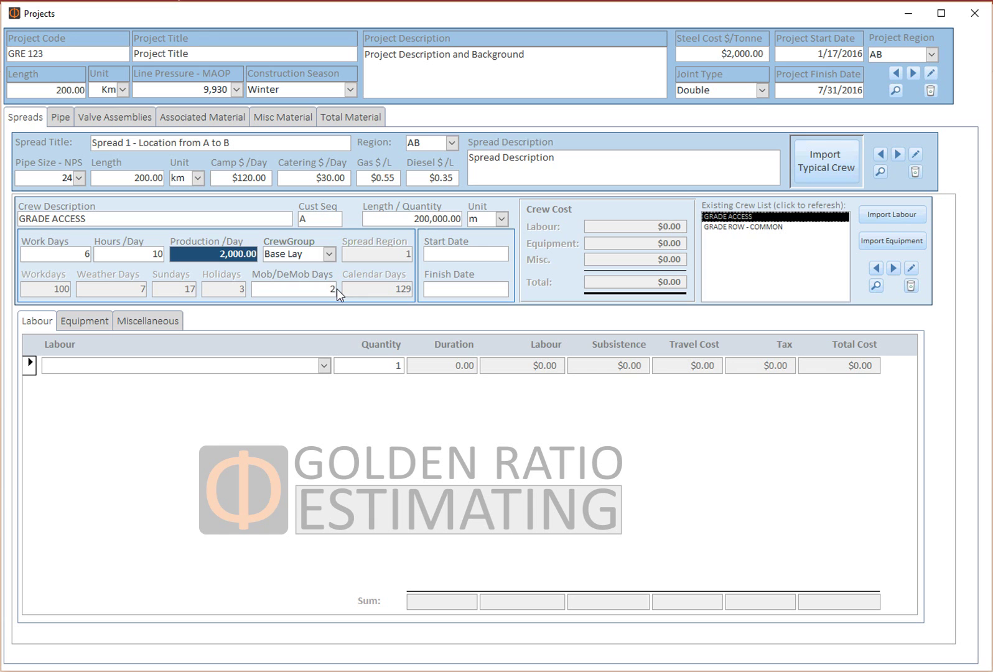
{"action": "left_click", "coordinate": [507, 253]}
{"action": "left_click", "coordinate": [515, 252]}
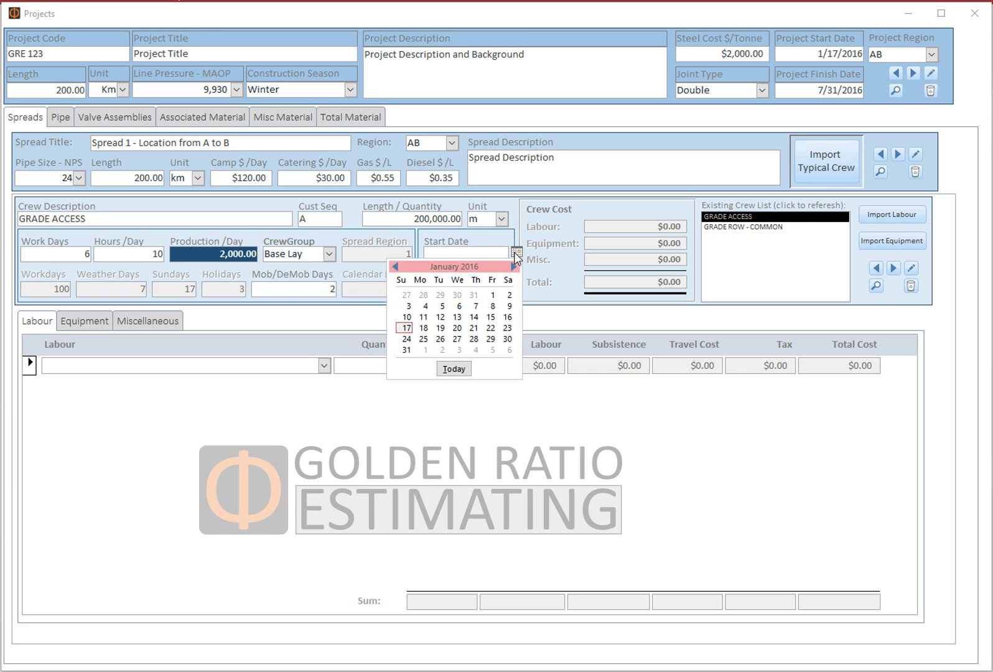
{"action": "left_click", "coordinate": [452, 370]}
{"action": "left_click", "coordinate": [483, 291]}
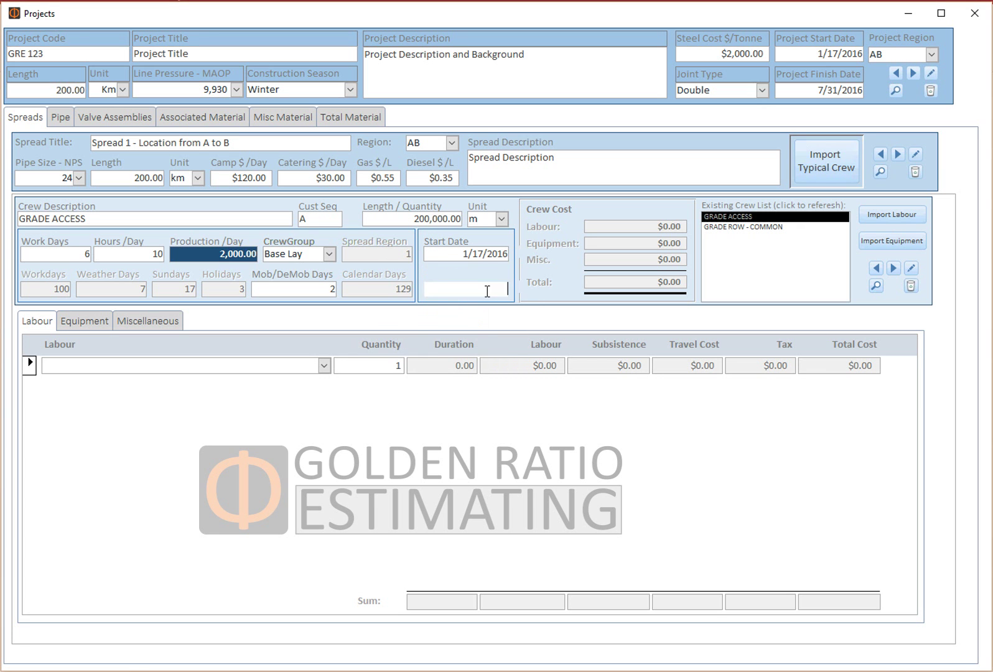
{"action": "left_click", "coordinate": [517, 287]}
{"action": "left_click", "coordinate": [514, 301]}
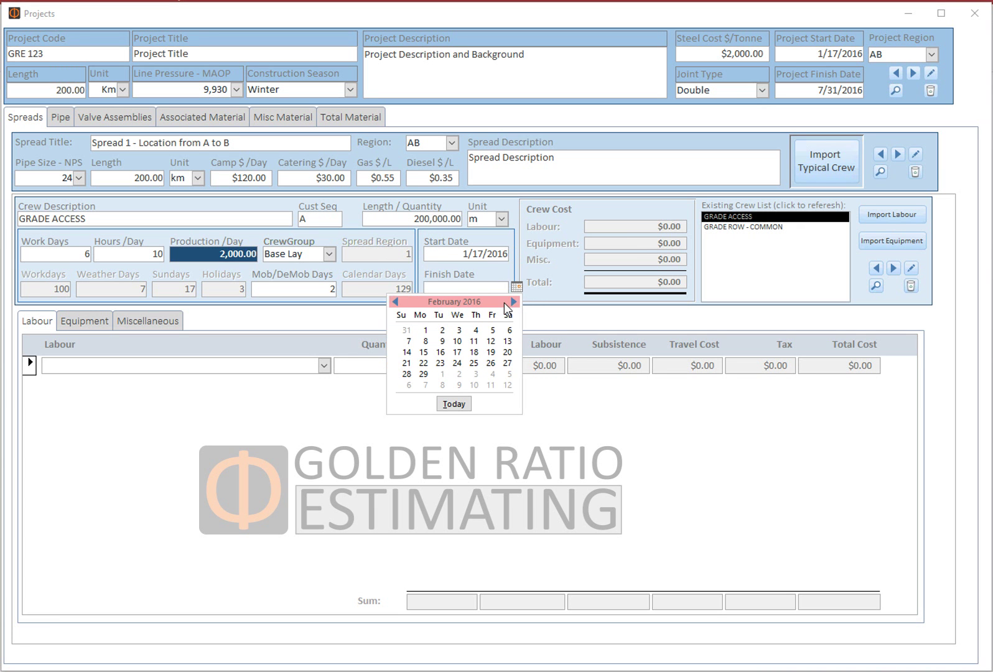
{"action": "left_click", "coordinate": [514, 302]}
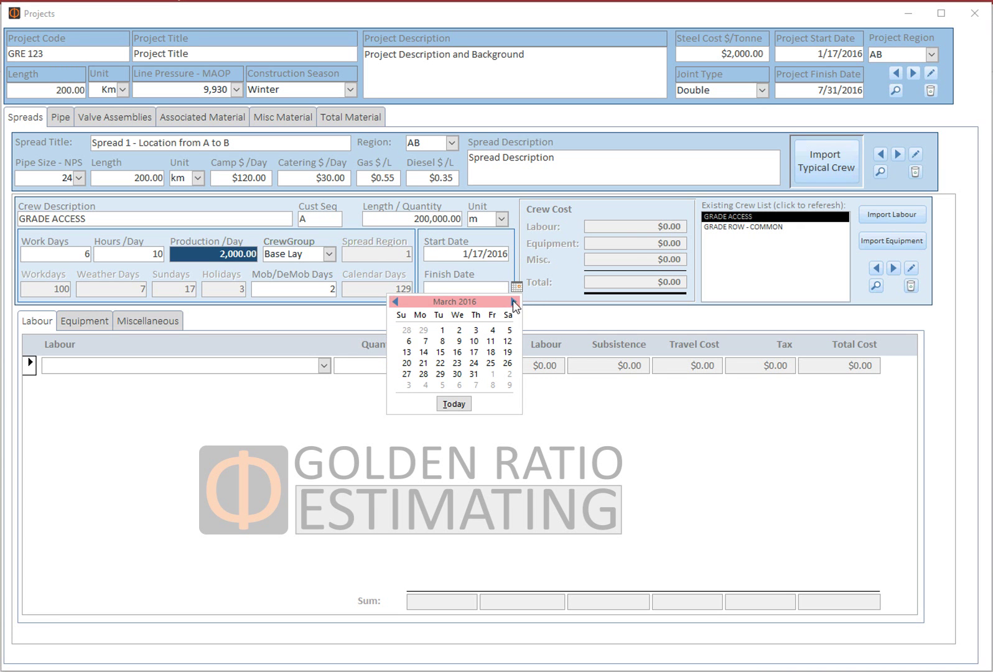
{"action": "left_click", "coordinate": [473, 374]}
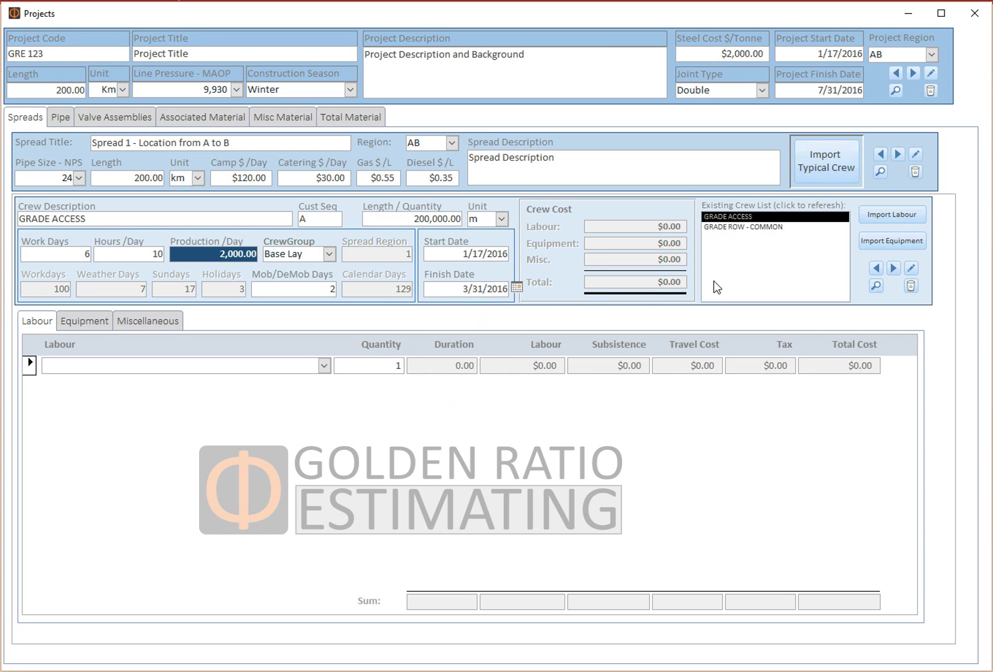
{"action": "left_click", "coordinate": [774, 232]}
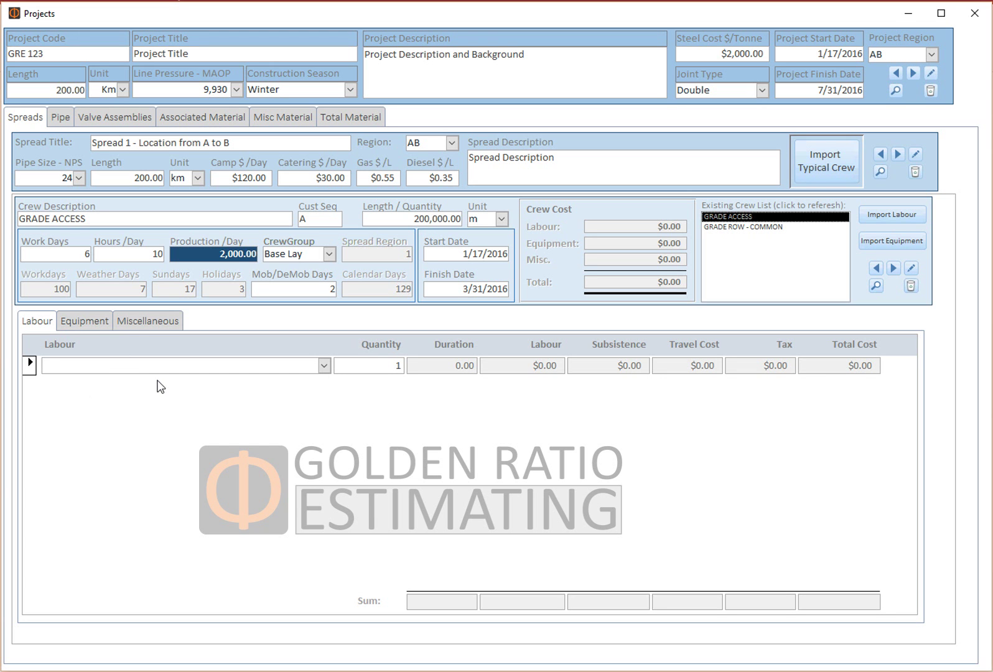
Examine the labour types and rates that can be added to the GRADE ACCESS crew.
{"action": "left_click", "coordinate": [324, 367]}
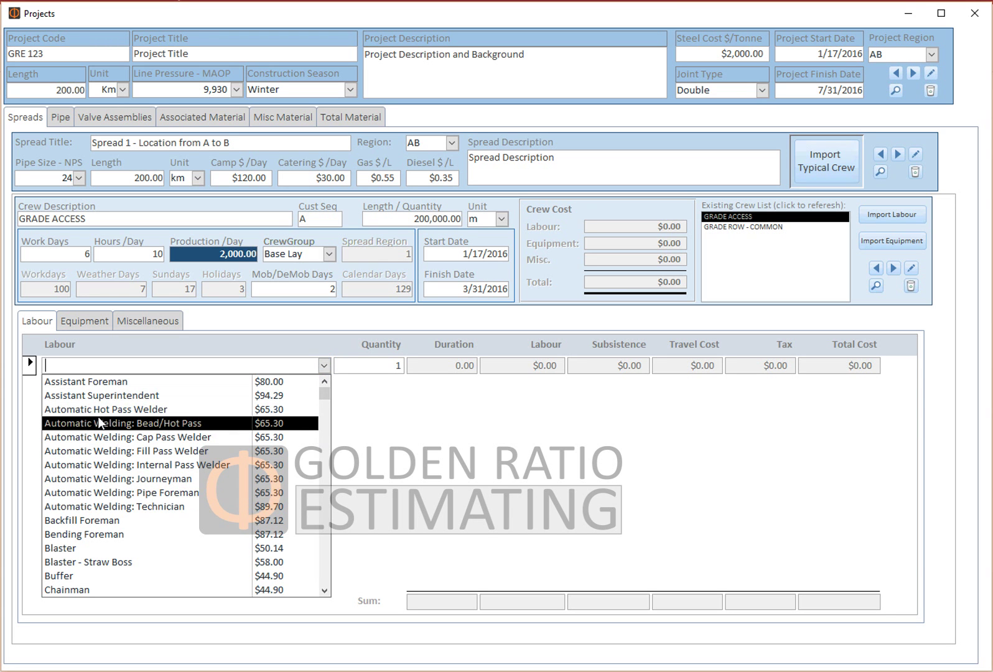
{"action": "scroll", "coordinate": [100, 423], "scroll_direction": "down", "scroll_amount": 2}
{"action": "scroll", "coordinate": [104, 420], "scroll_direction": "down", "scroll_amount": 7}
{"action": "scroll", "coordinate": [103, 426], "scroll_direction": "down", "scroll_amount": 2}
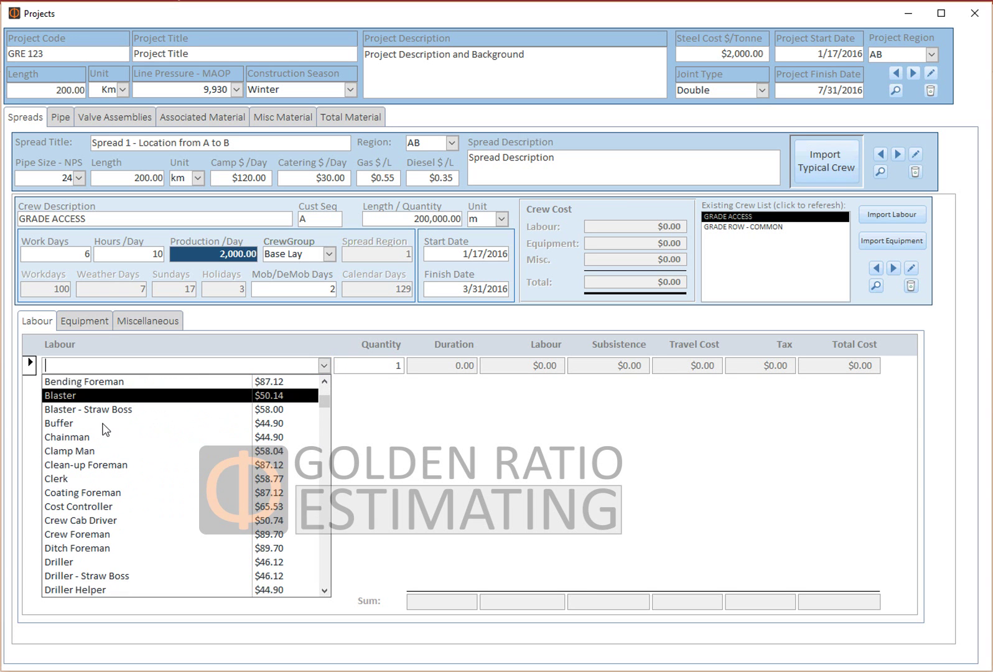
{"action": "scroll", "coordinate": [114, 458], "scroll_direction": "up", "scroll_amount": 11}
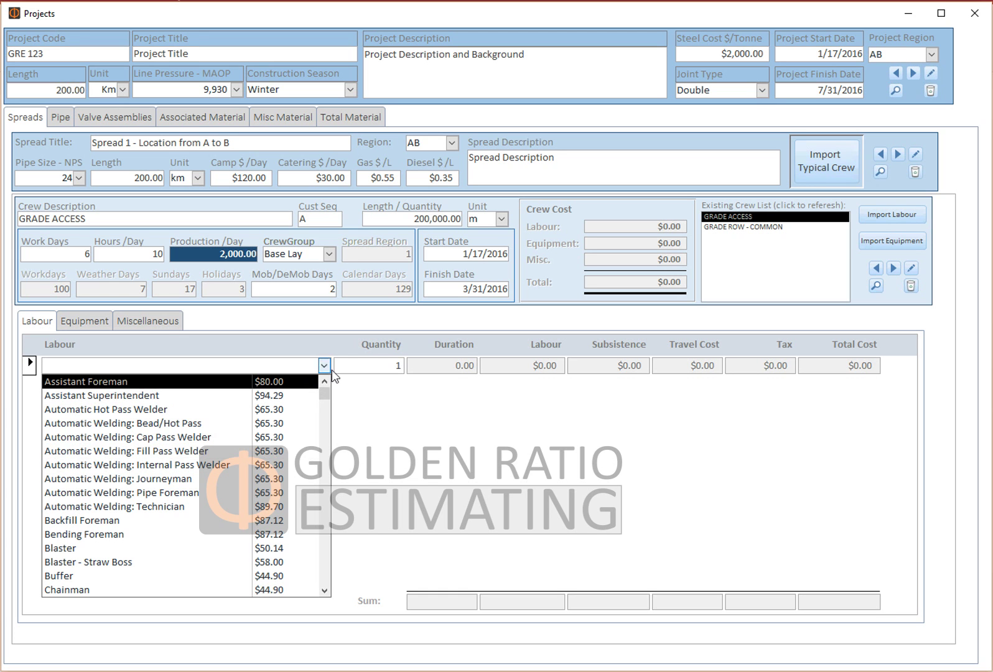
Examine the equipment types and miscellaneous items that can be added to the GRADE ACCESS crew.
{"action": "left_click", "coordinate": [93, 326]}
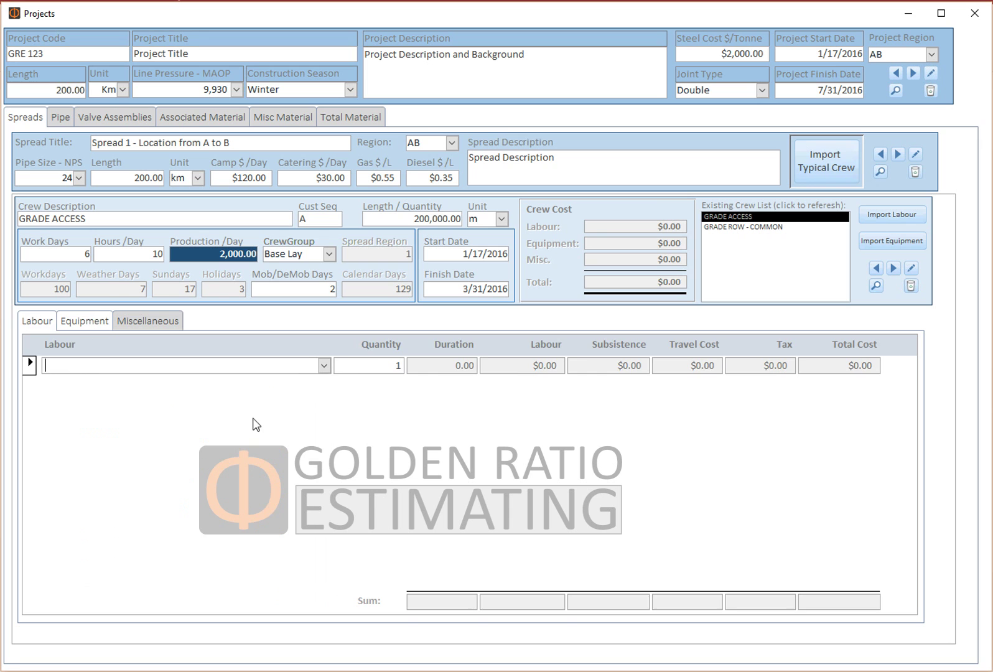
{"action": "left_click", "coordinate": [318, 365]}
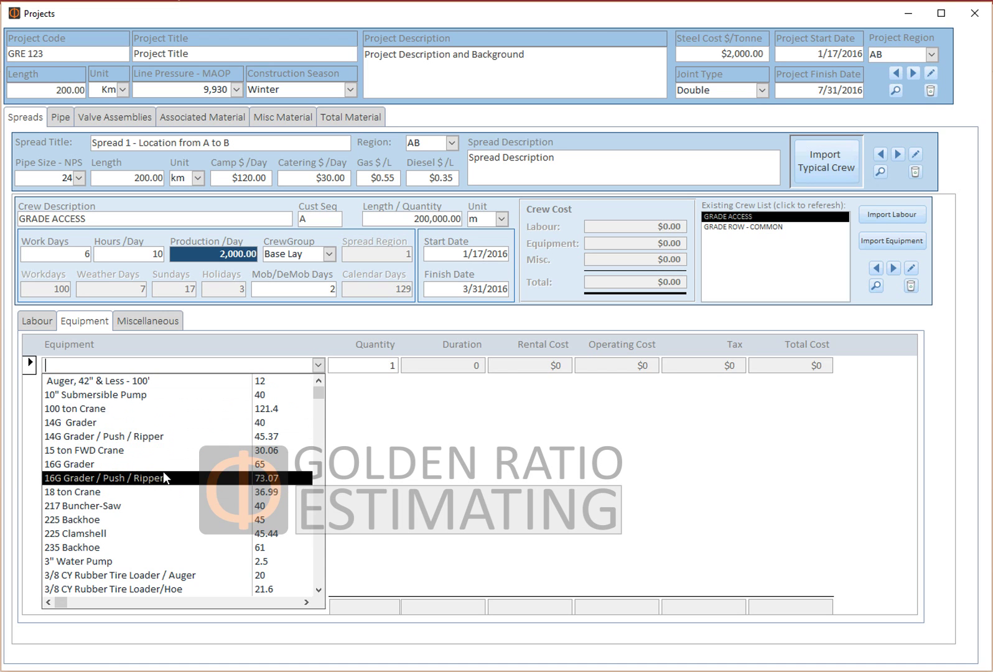
{"action": "left_click", "coordinate": [147, 325]}
{"action": "left_click", "coordinate": [148, 323]}
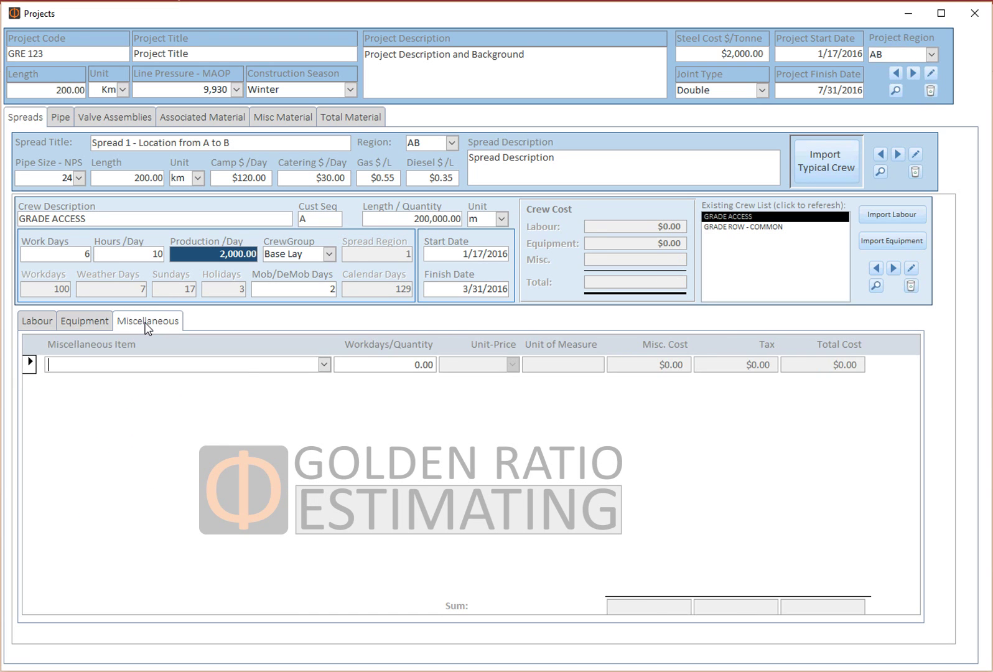
{"action": "left_click", "coordinate": [324, 365]}
{"action": "left_click", "coordinate": [34, 324]}
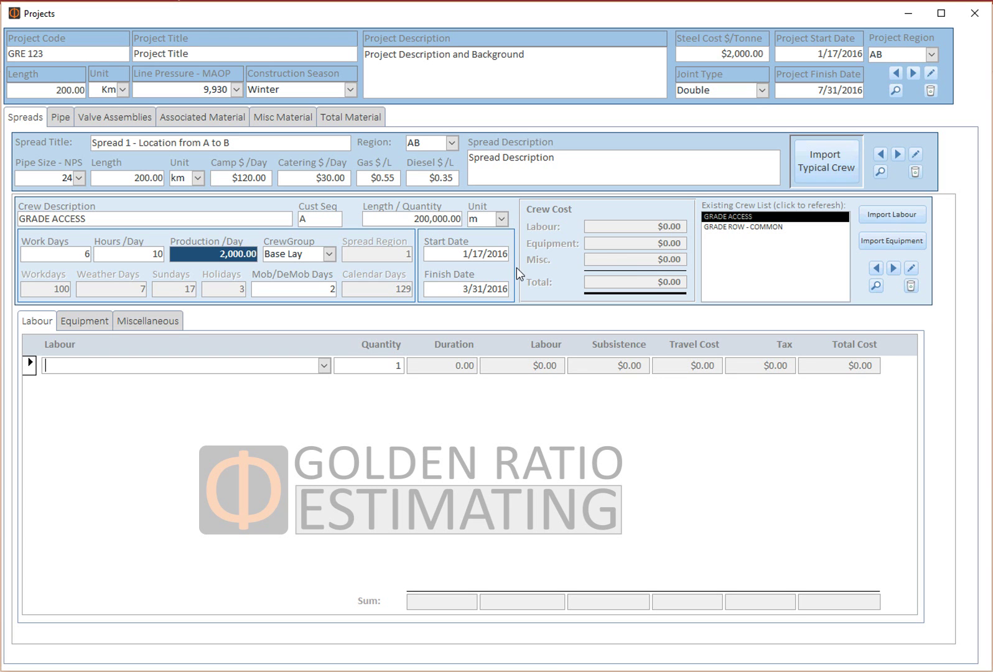
Import the typical labour and equipment into the GRADE ACCESS crew and review its equipment entries.
{"action": "left_click", "coordinate": [895, 215]}
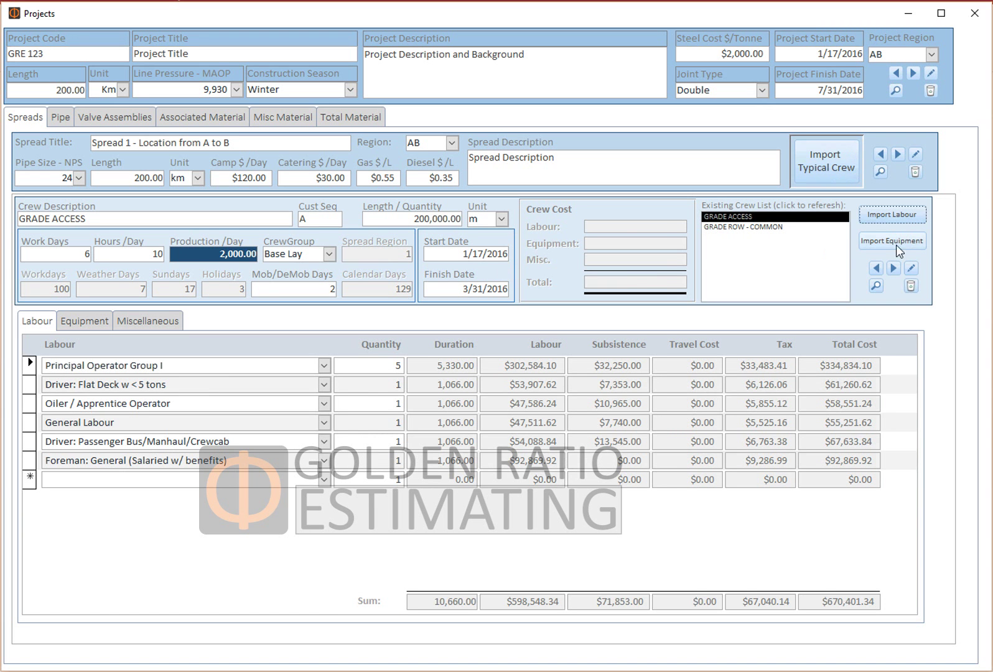
{"action": "left_click", "coordinate": [893, 243]}
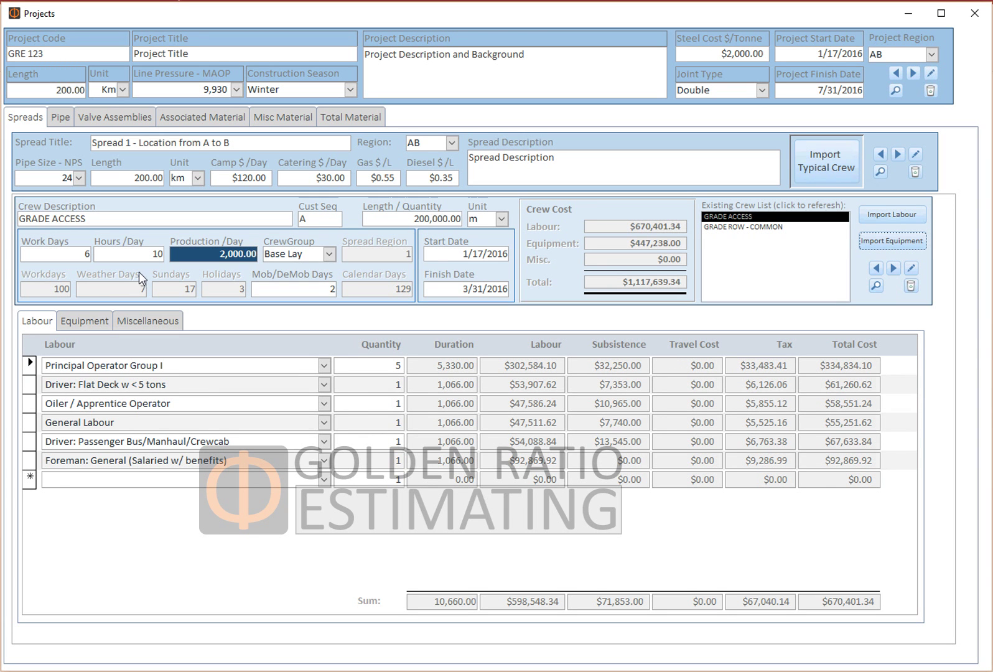
{"action": "left_click", "coordinate": [85, 322]}
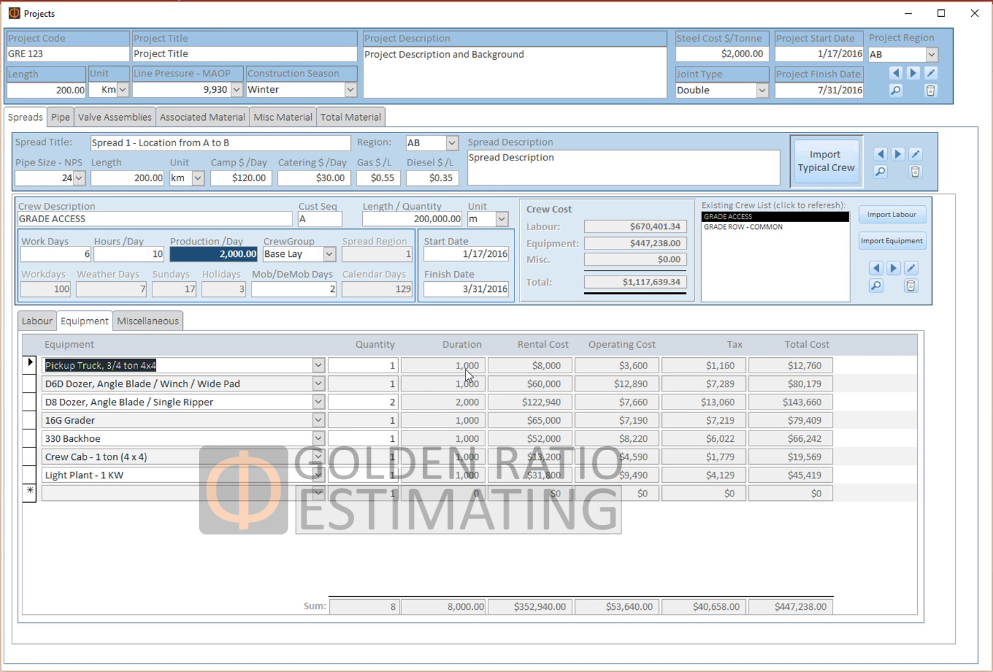
{"action": "key", "text": "Delete"}
Add Allowance for Small Tools as a miscellaneous item of the GRADE ACCESS crew.
{"action": "left_click", "coordinate": [148, 321]}
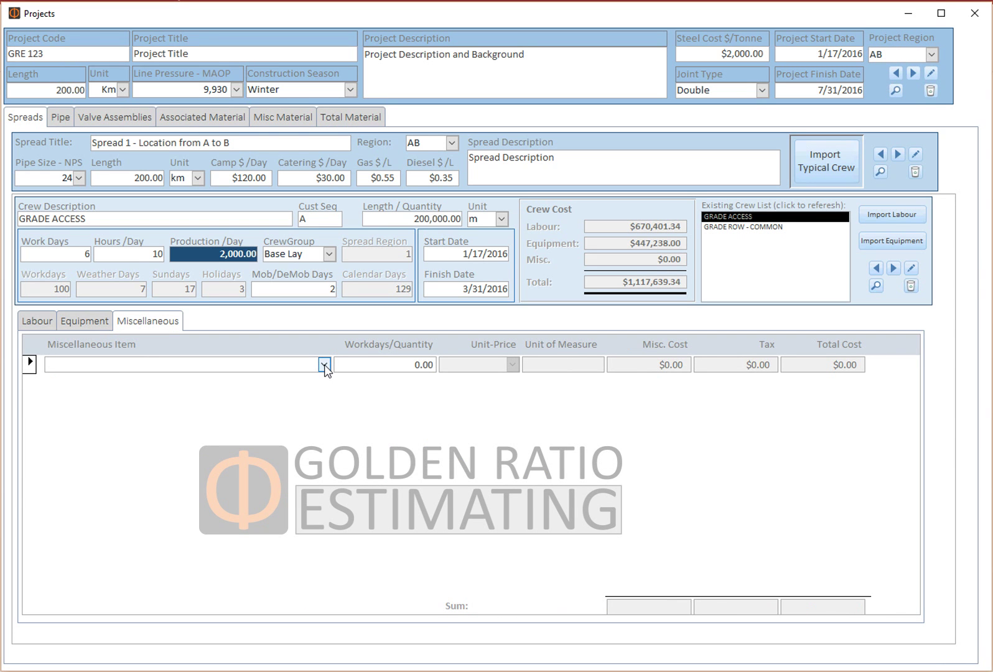
{"action": "type", "text": "allowance for Small Tools"}
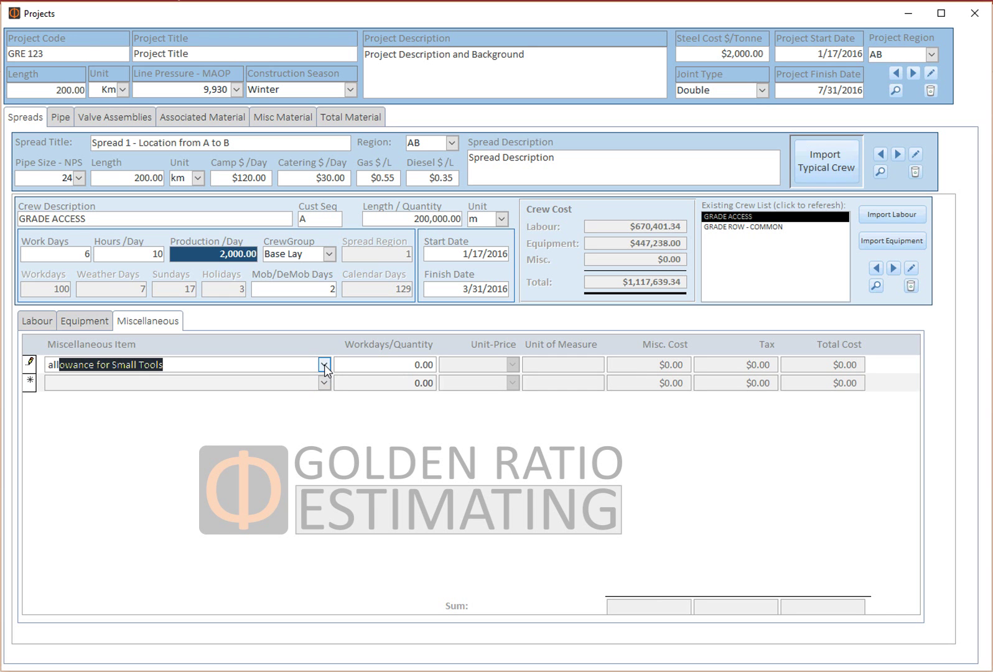
{"action": "left_click", "coordinate": [323, 365]}
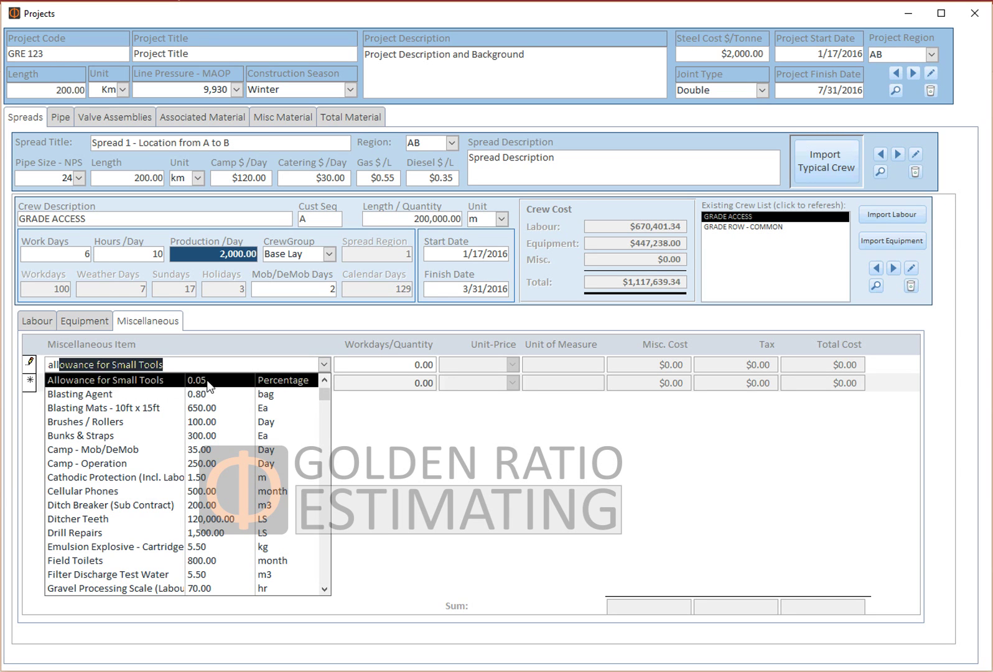
{"action": "left_click", "coordinate": [84, 380]}
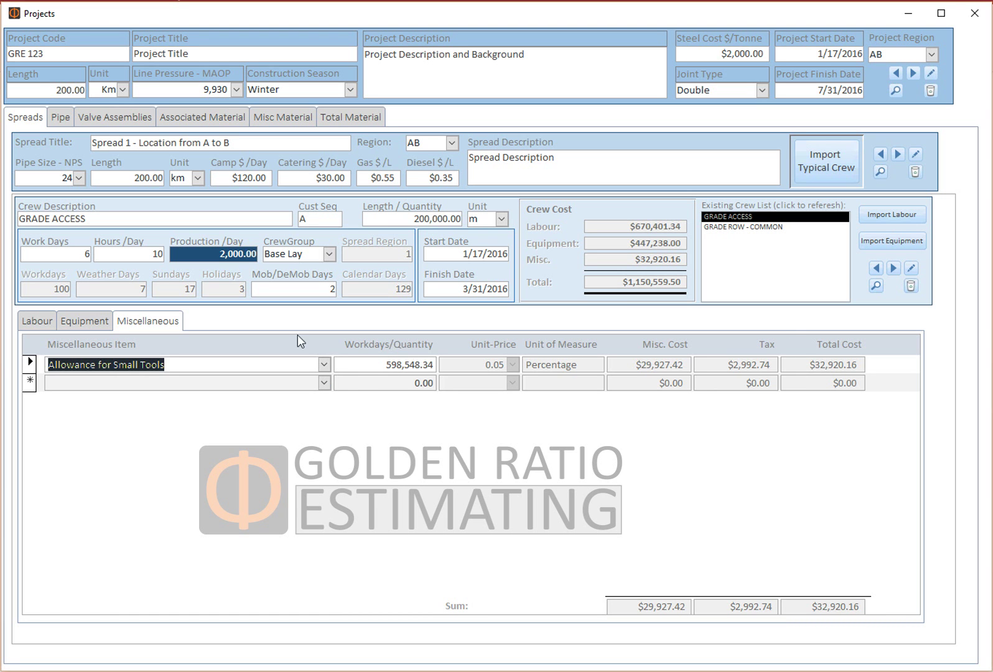
Add Misc. Consumables as a second miscellaneous item of the GRADE ACCESS crew.
{"action": "left_click", "coordinate": [73, 383]}
{"action": "type", "text": "misc. Consumables"}
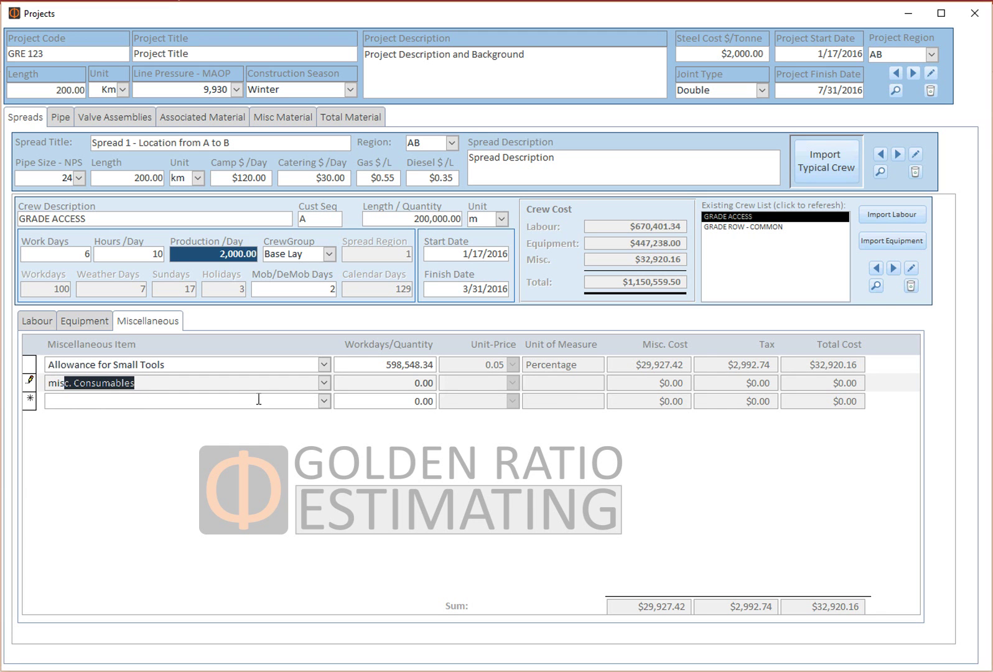
{"action": "left_click", "coordinate": [323, 383]}
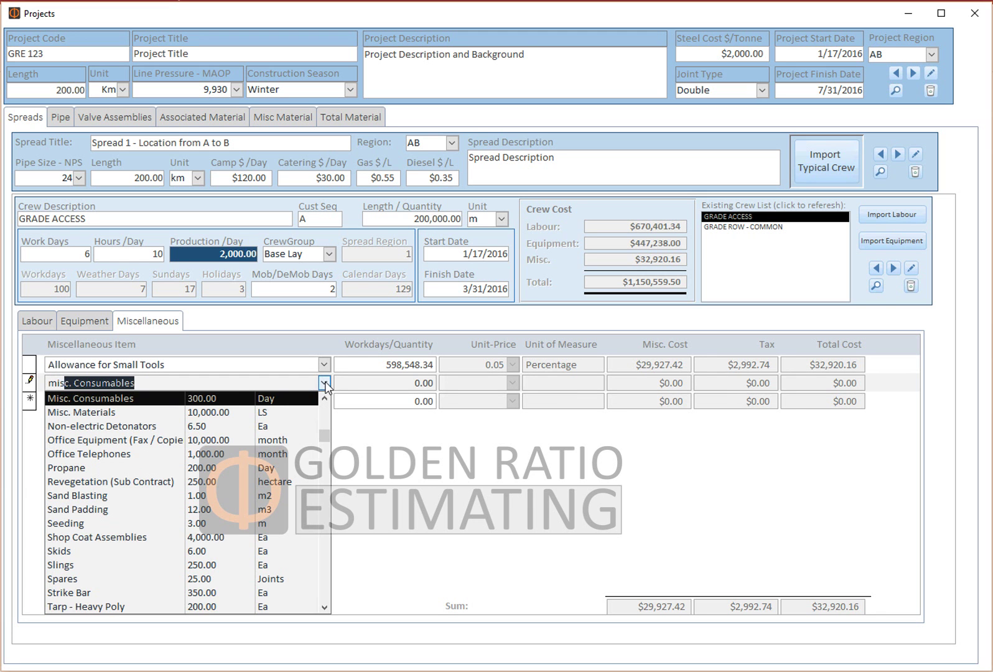
{"action": "left_click", "coordinate": [101, 401]}
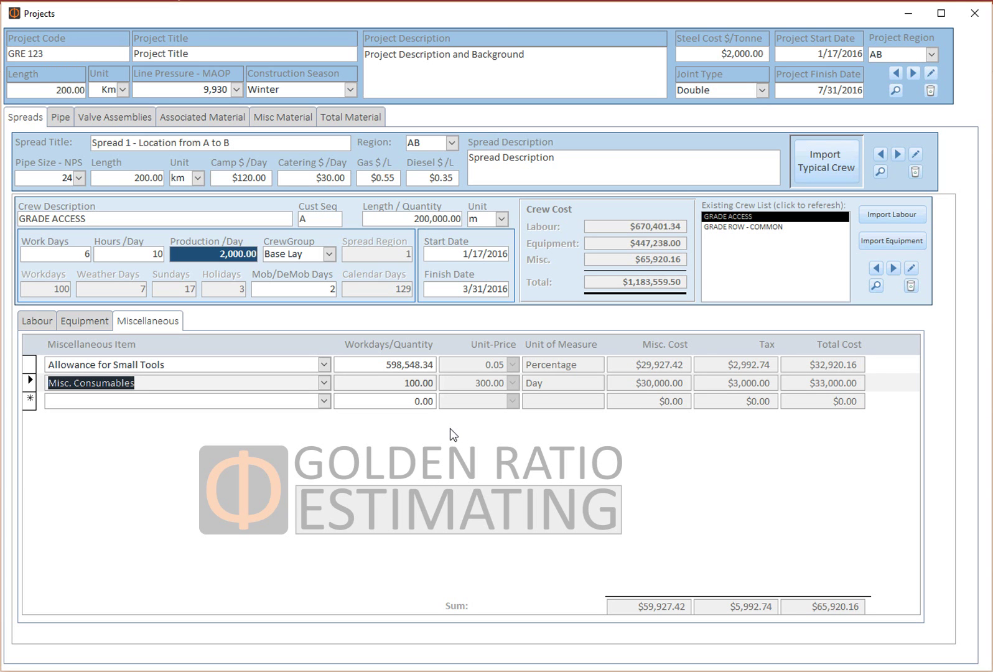
Add a project pipe entry of size NPS 24 with wall thickness 6.9 and length 150,000 m.
{"action": "left_click", "coordinate": [62, 119]}
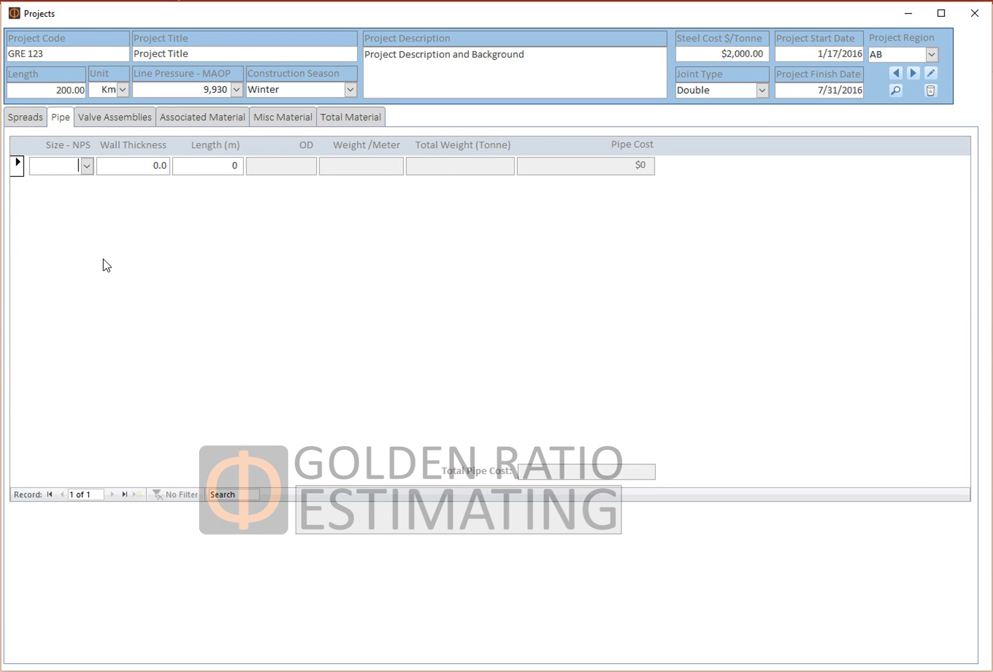
{"action": "left_click", "coordinate": [87, 167]}
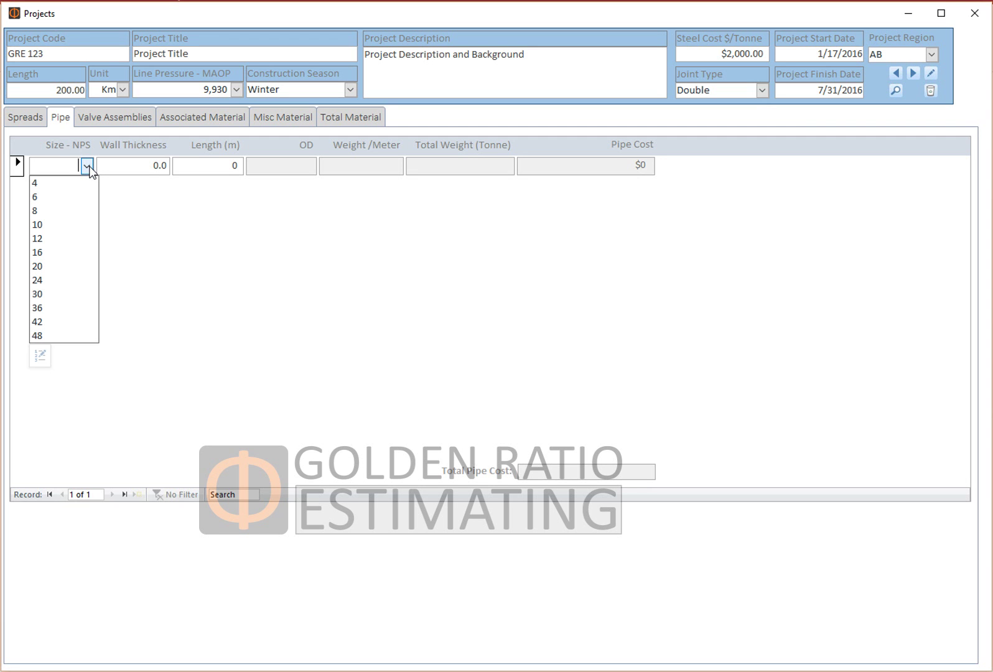
{"action": "left_click", "coordinate": [56, 280]}
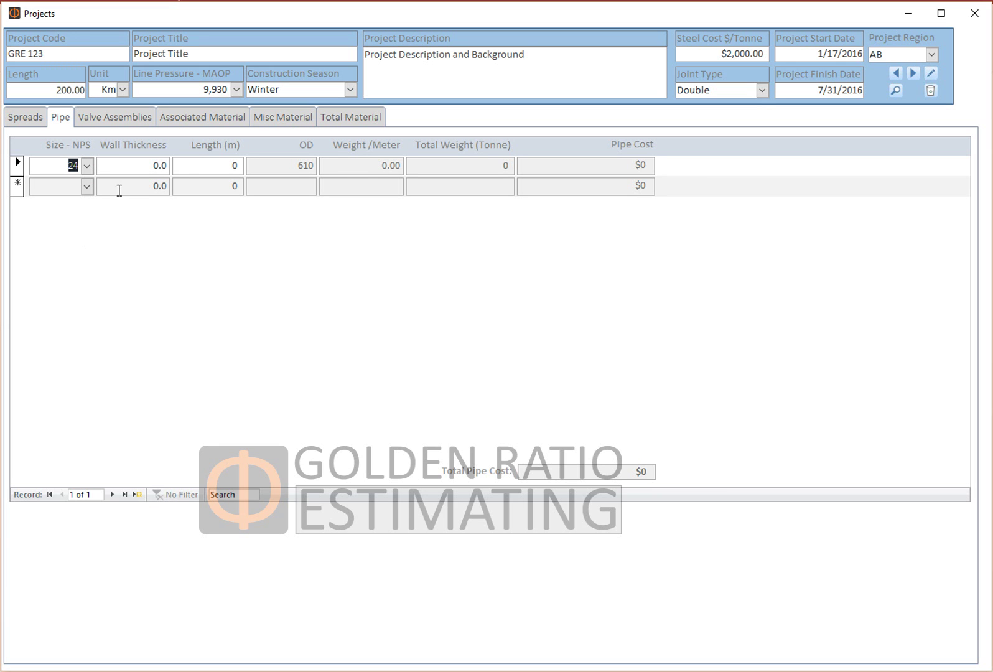
{"action": "key", "text": "Tab"}
{"action": "type", "text": "6.9"}
{"action": "key", "text": "Tab"}
{"action": "type", "text": "150000"}
{"action": "left_click", "coordinate": [19, 166]}
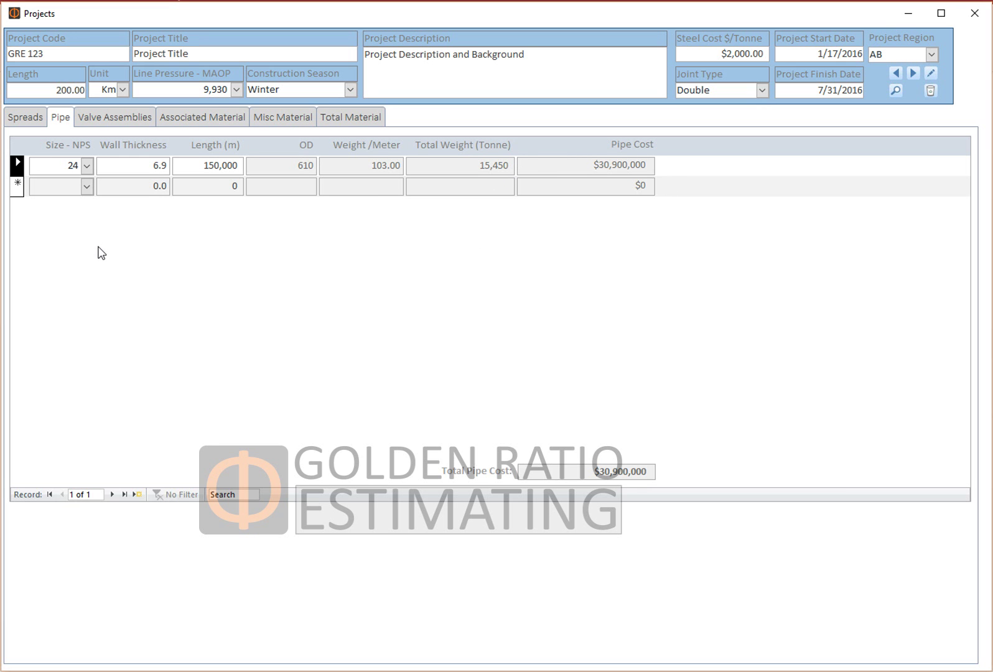
Add a second pipe entry of size NPS 24 with wall thickness 8.0 and length 25,000 m.
{"action": "left_click", "coordinate": [86, 186]}
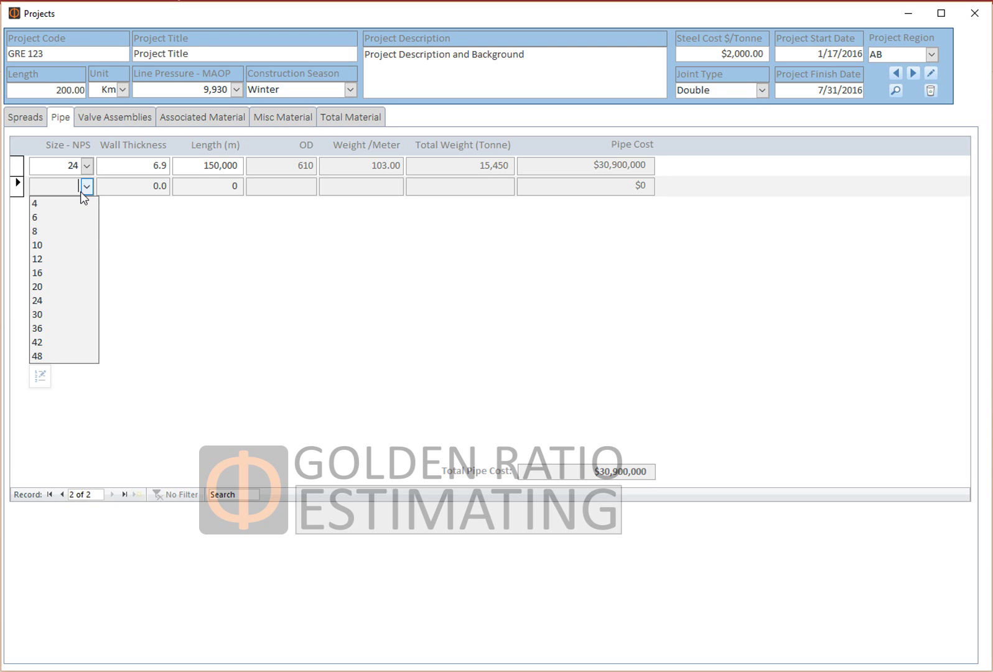
{"action": "left_click", "coordinate": [44, 301]}
{"action": "key", "text": "Tab"}
{"action": "type", "text": "8"}
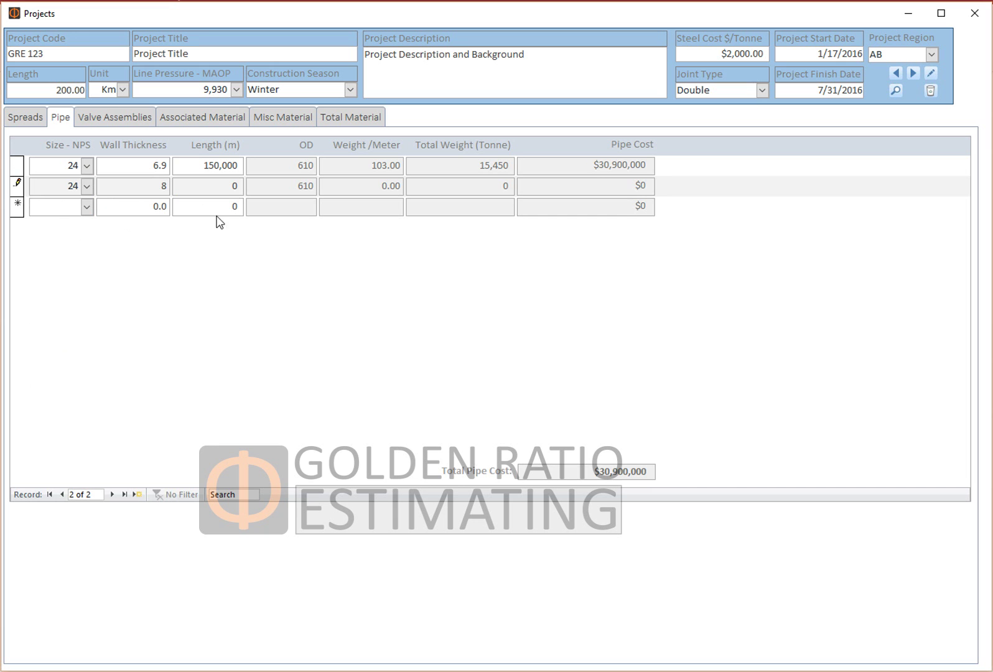
{"action": "key", "text": "Tab"}
{"action": "type", "text": "25000"}
{"action": "left_click", "coordinate": [21, 185]}
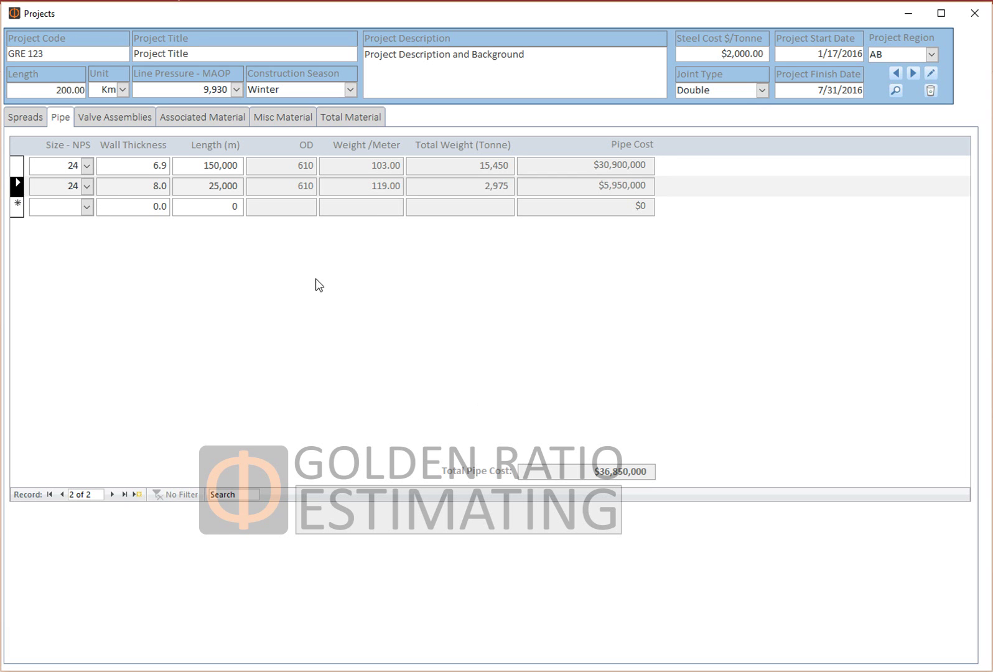
Add a third pipe entry of size NPS 24 with wall thickness 9.0 and length 25,000 m.
{"action": "left_click", "coordinate": [87, 208]}
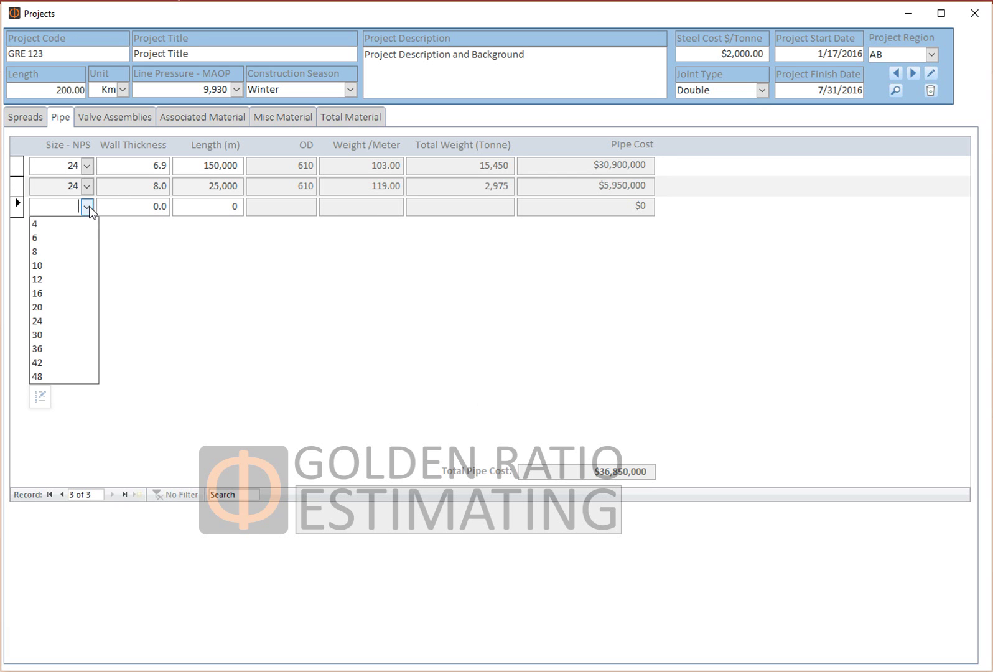
{"action": "left_click", "coordinate": [52, 321]}
{"action": "key", "text": "Tab"}
{"action": "type", "text": "9"}
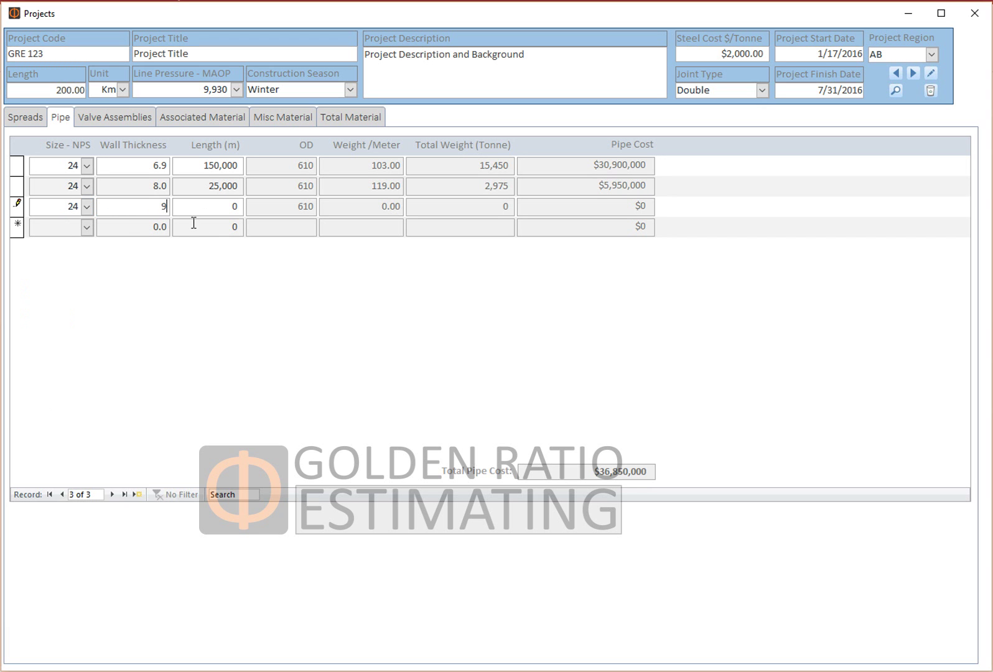
{"action": "key", "text": "Tab"}
{"action": "type", "text": "25000"}
{"action": "left_click", "coordinate": [18, 208]}
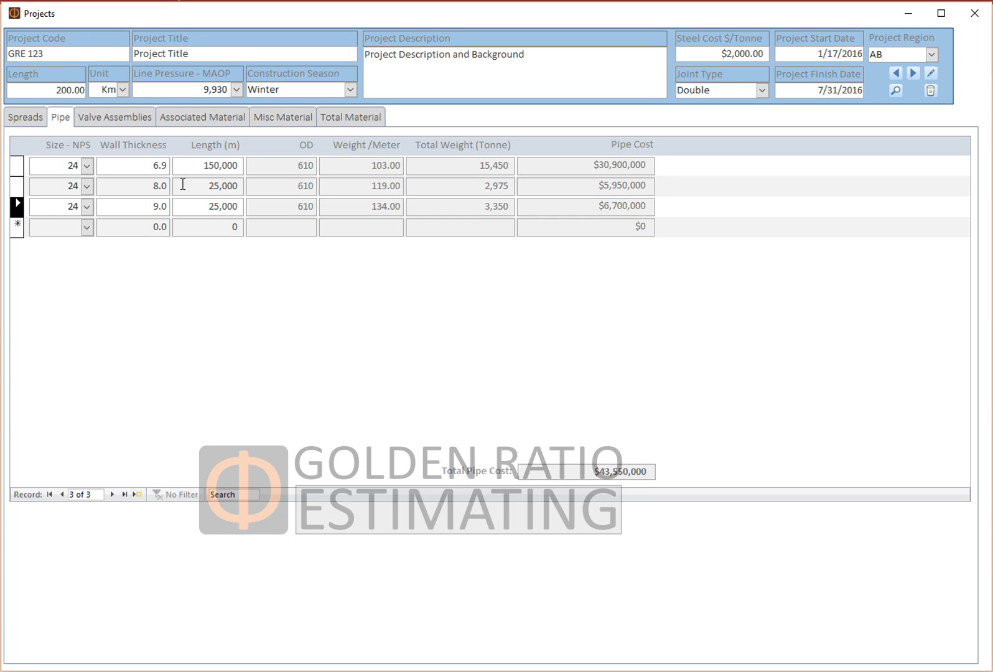
Add the size 24 Suction/Discharge Valve to the project's valve assemblies.
{"action": "left_click", "coordinate": [107, 120]}
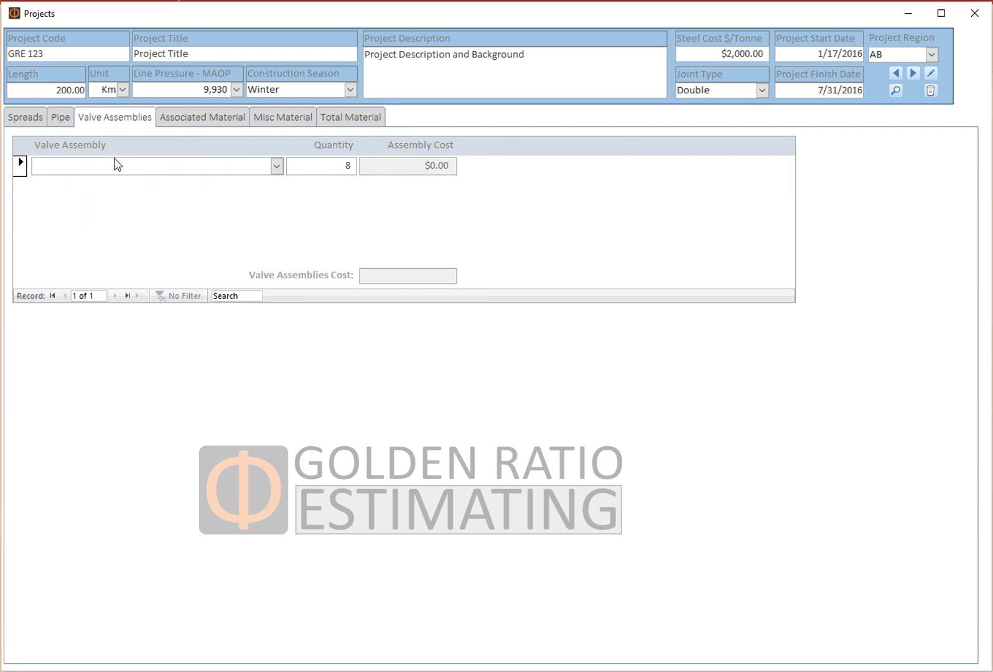
{"action": "left_click", "coordinate": [276, 167]}
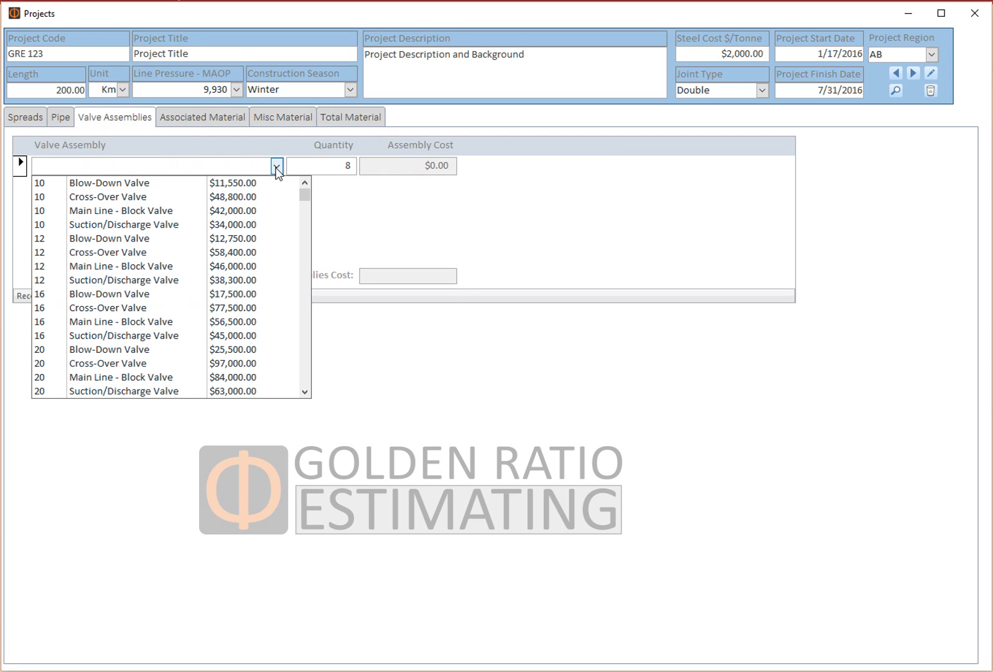
{"action": "scroll", "coordinate": [149, 265], "scroll_direction": "down", "scroll_amount": 2}
{"action": "scroll", "coordinate": [148, 286], "scroll_direction": "down", "scroll_amount": 1}
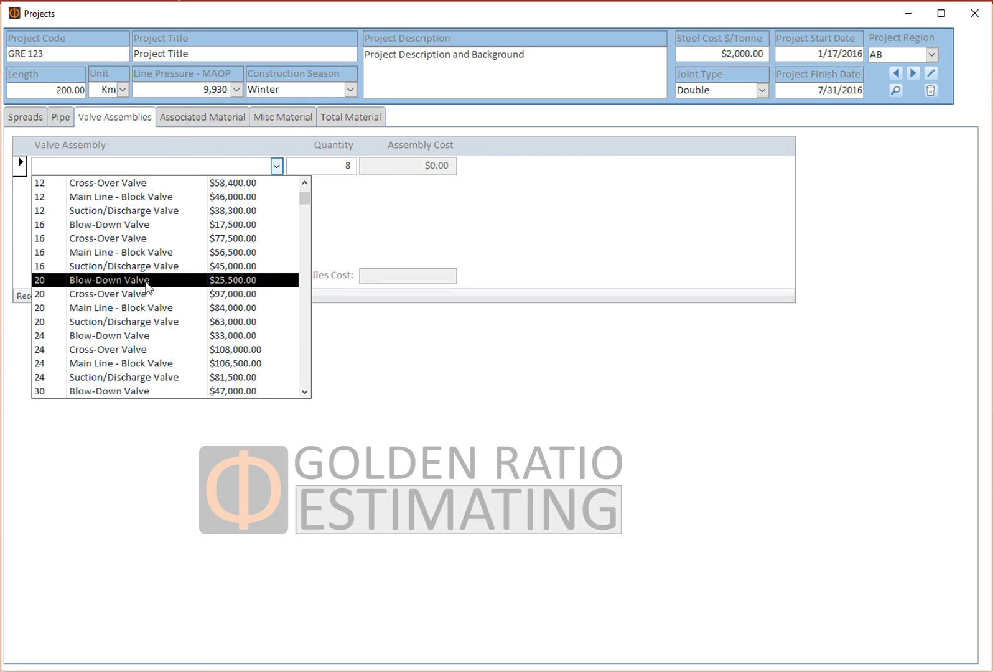
{"action": "scroll", "coordinate": [102, 312], "scroll_direction": "down", "scroll_amount": 1}
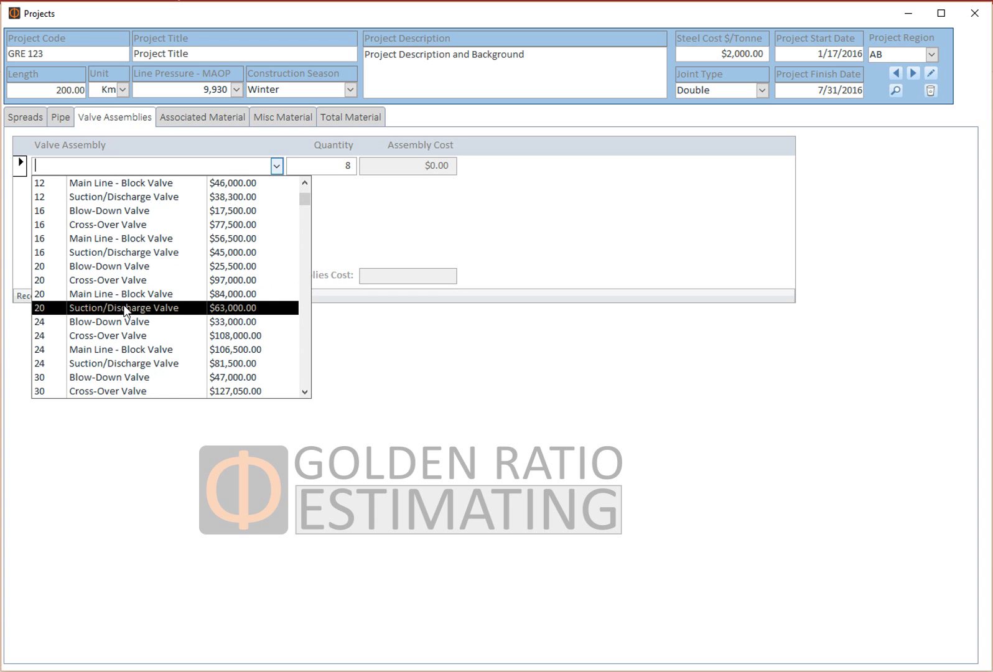
{"action": "scroll", "coordinate": [125, 312], "scroll_direction": "down", "scroll_amount": 1}
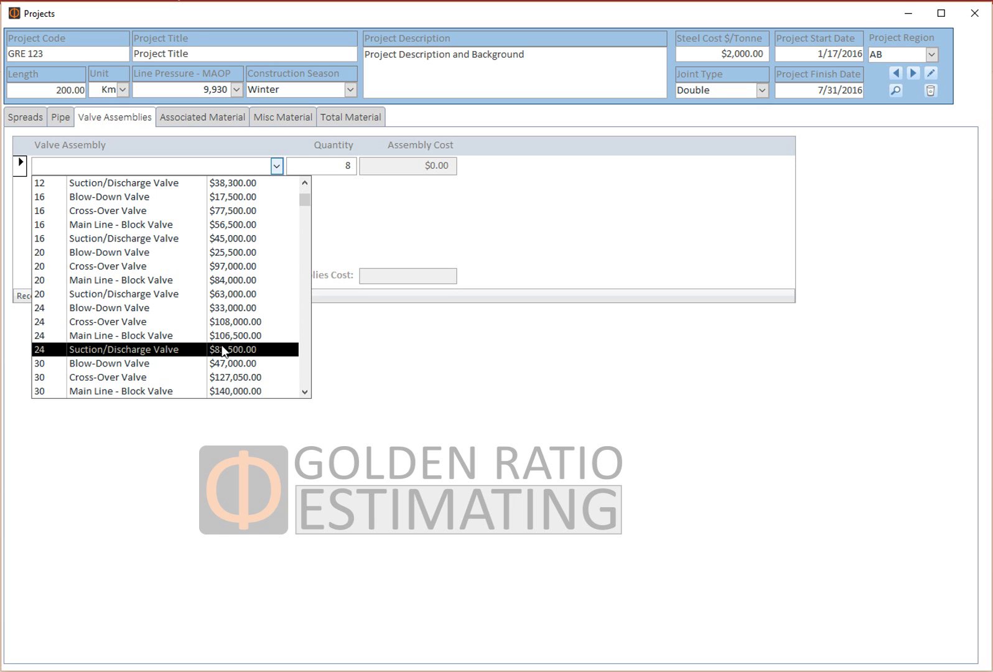
{"action": "left_click", "coordinate": [50, 350]}
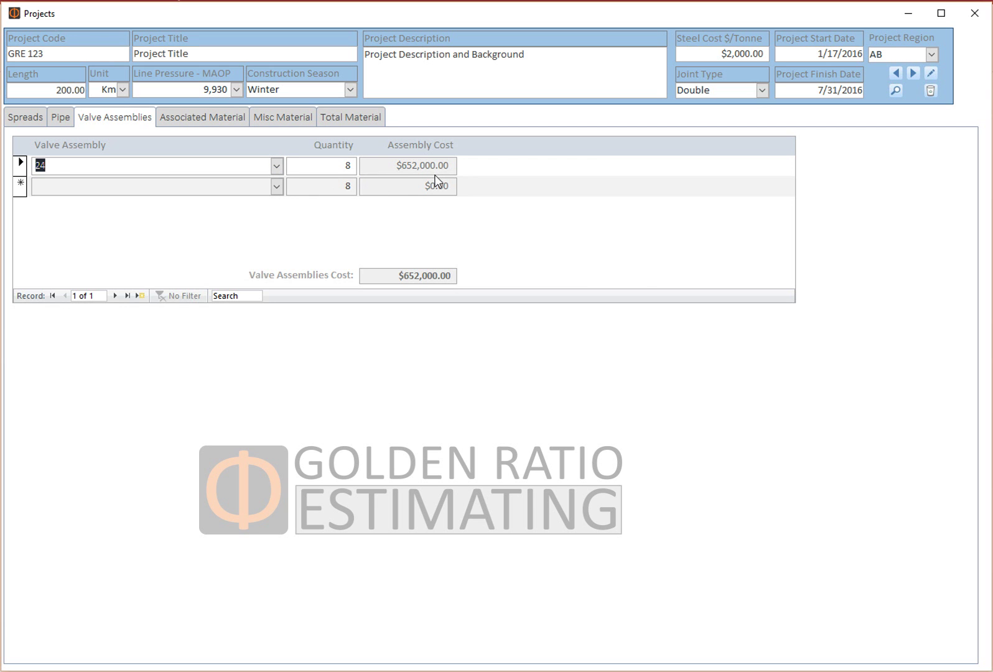
Add the NPS 24 River Weight to the associated material with a quantity of 200.
{"action": "left_click", "coordinate": [187, 117]}
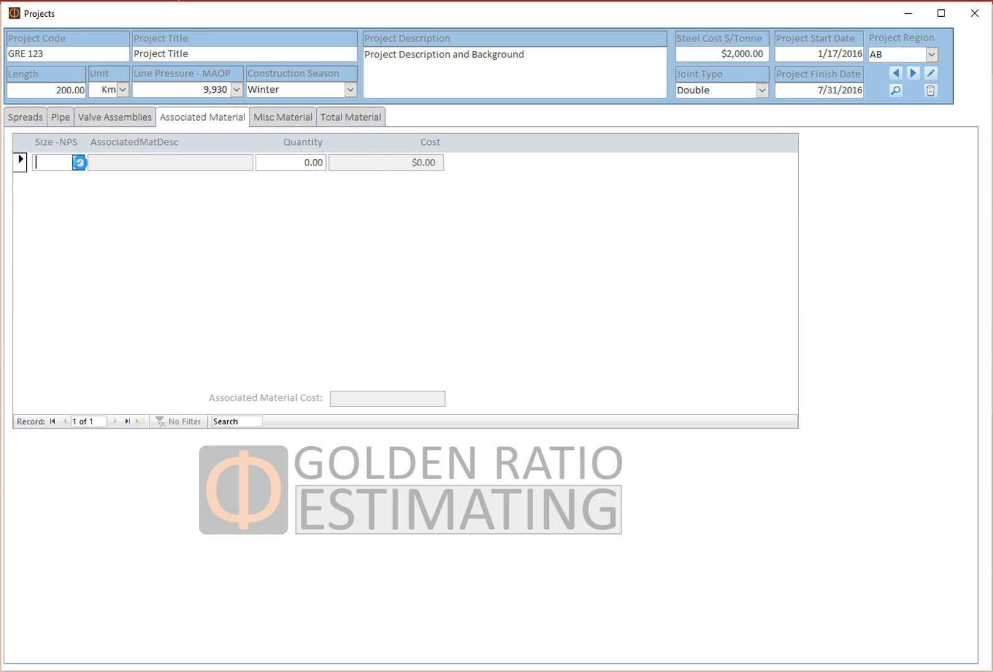
{"action": "left_click", "coordinate": [78, 162]}
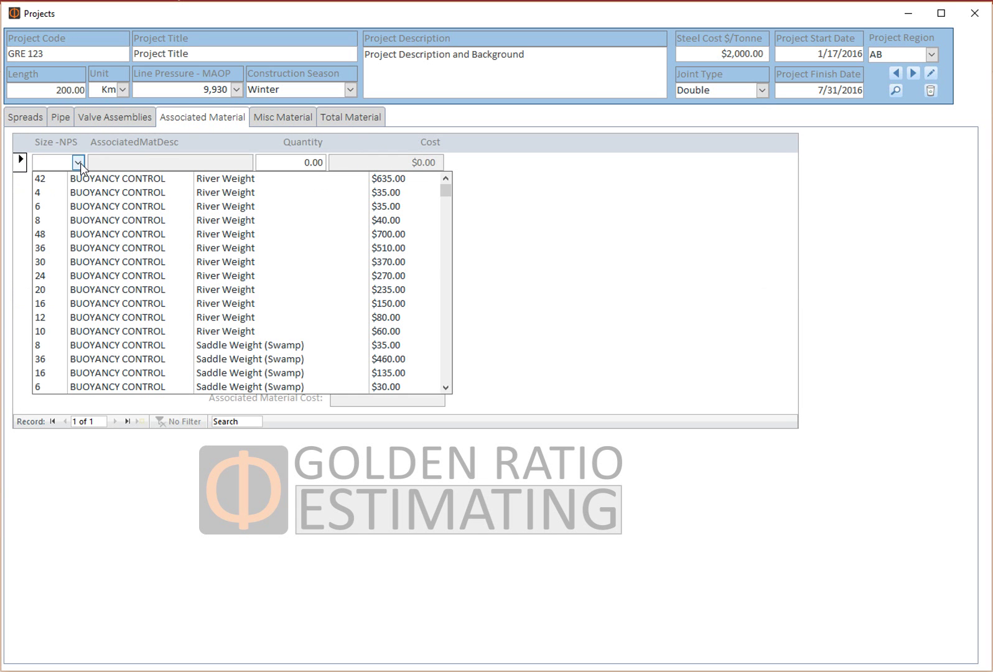
{"action": "left_click", "coordinate": [58, 281]}
{"action": "left_click", "coordinate": [287, 167]}
{"action": "type", "text": "20"}
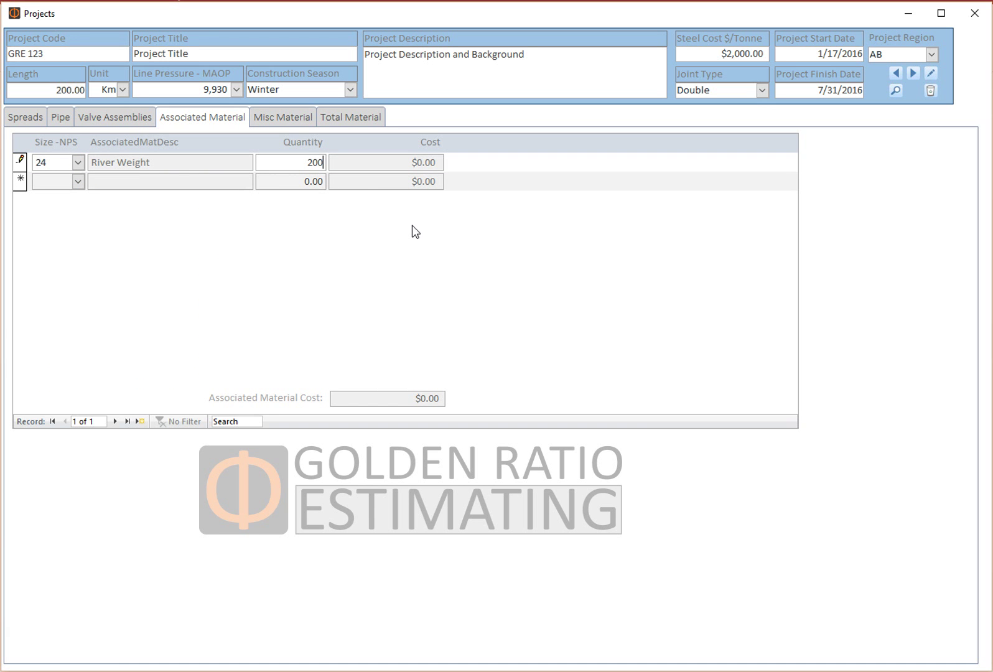
Add the NPS 24 Saddle Weight (Swamp) to the associated material with a quantity of 200.
{"action": "left_click", "coordinate": [78, 182]}
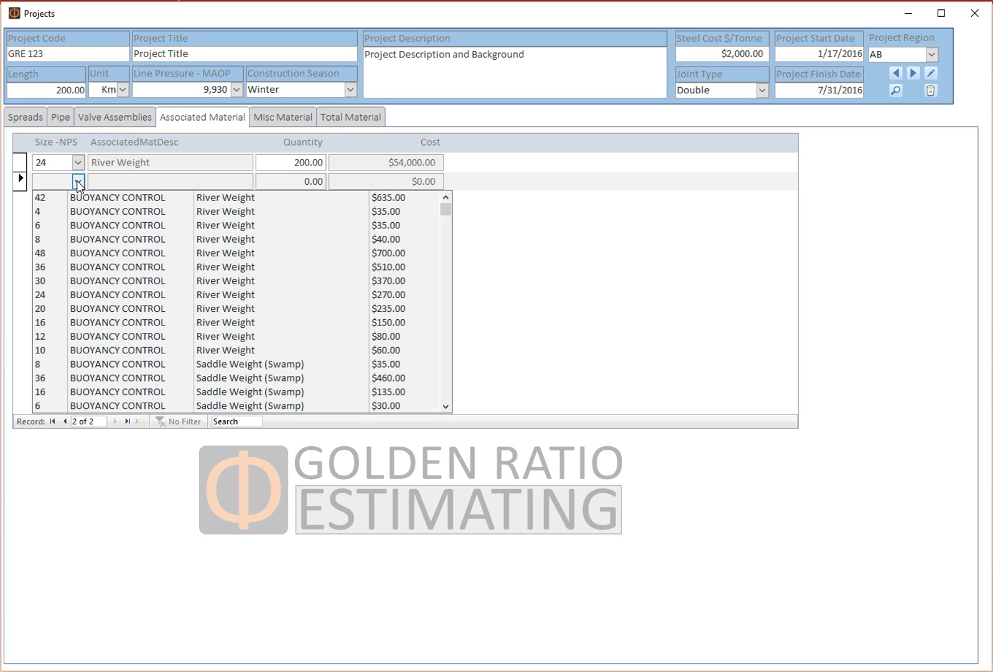
{"action": "scroll", "coordinate": [336, 333], "scroll_direction": "down", "scroll_amount": 1}
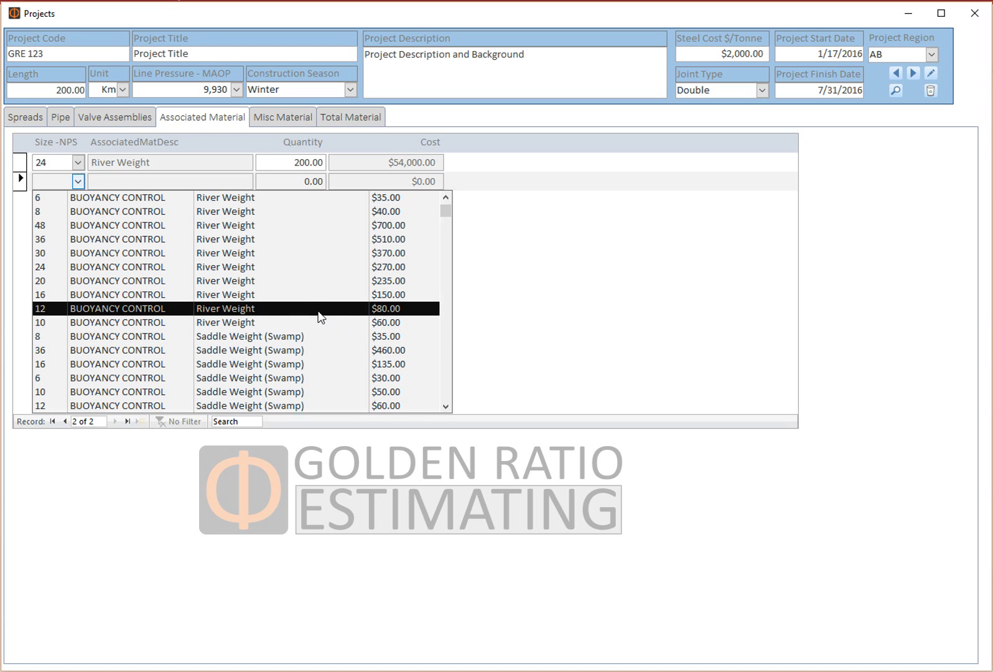
{"action": "scroll", "coordinate": [295, 322], "scroll_direction": "down", "scroll_amount": 3}
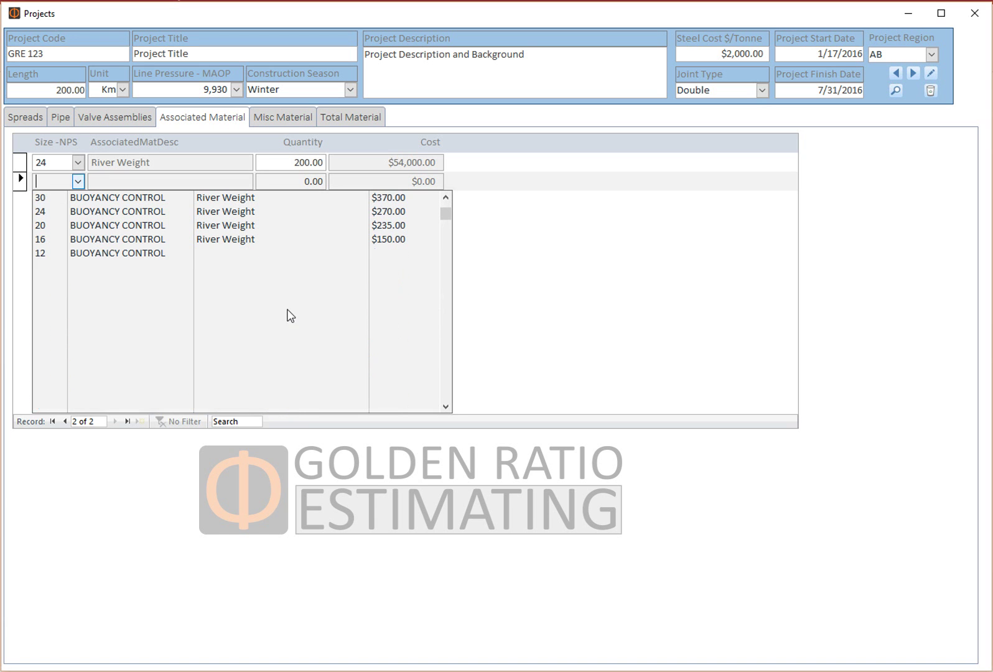
{"action": "scroll", "coordinate": [281, 311], "scroll_direction": "down", "scroll_amount": 2}
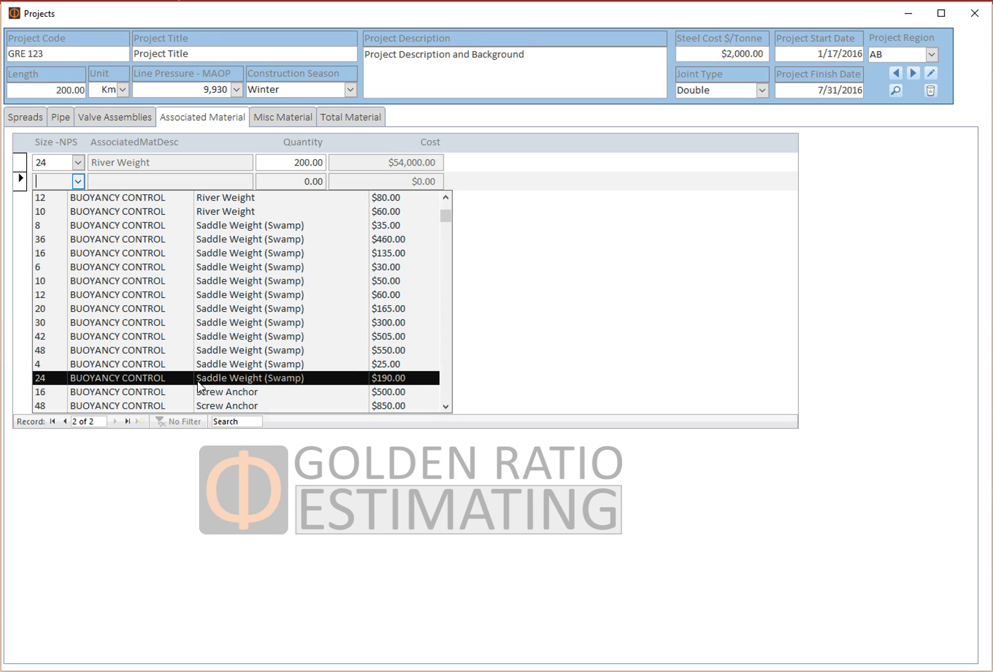
{"action": "left_click", "coordinate": [142, 377]}
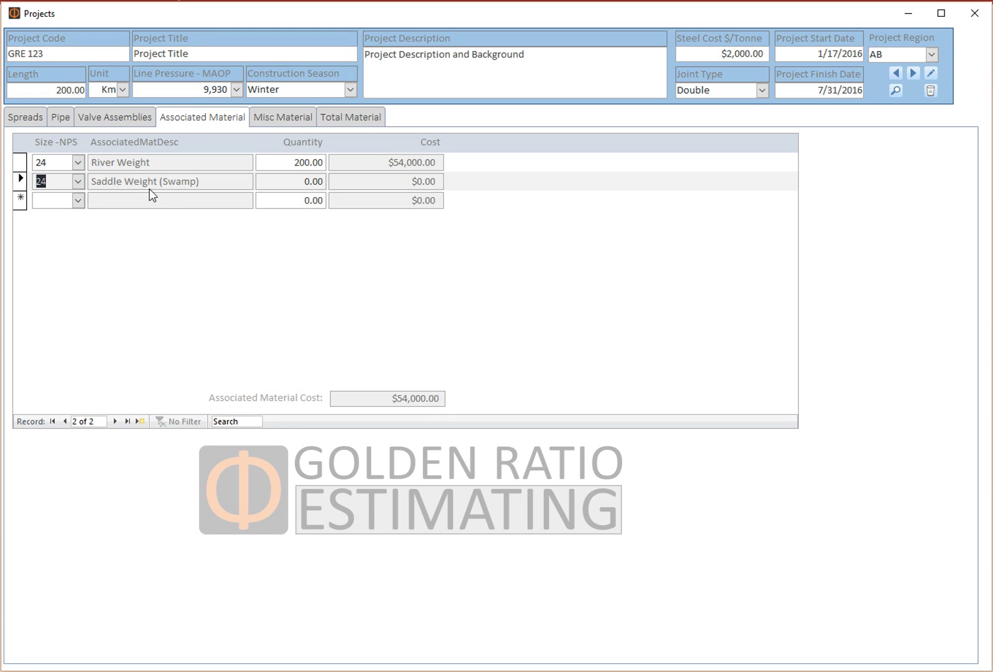
{"action": "key", "text": "Tab"}
{"action": "type", "text": "200"}
{"action": "left_click", "coordinate": [25, 181]}
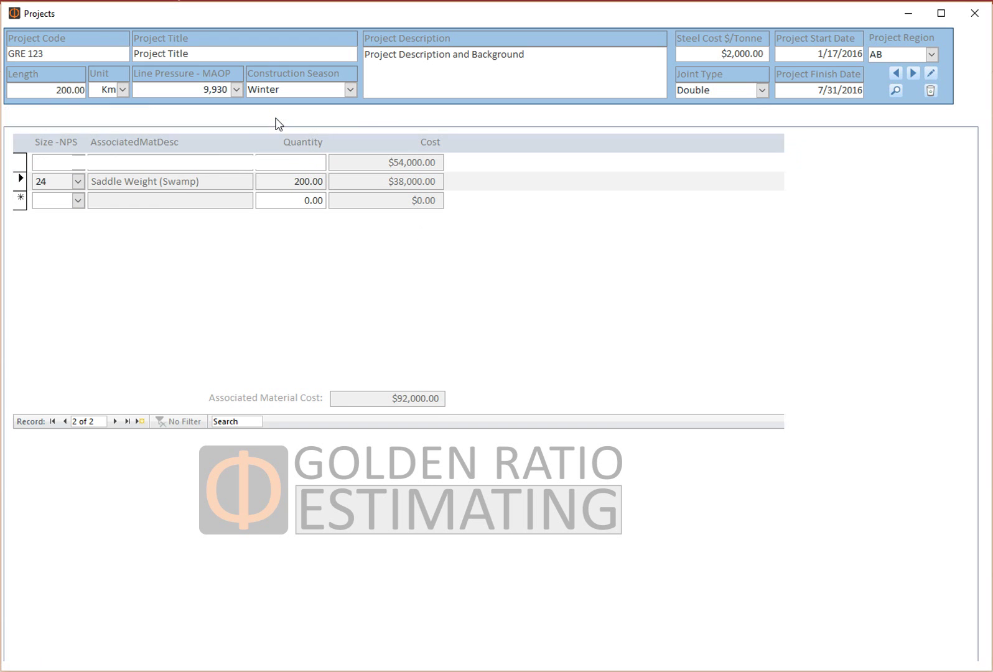
Add a miscellaneous material item described as Misc Material with quantity 10, unit m and unit price 1,000.
{"action": "left_click", "coordinate": [278, 120]}
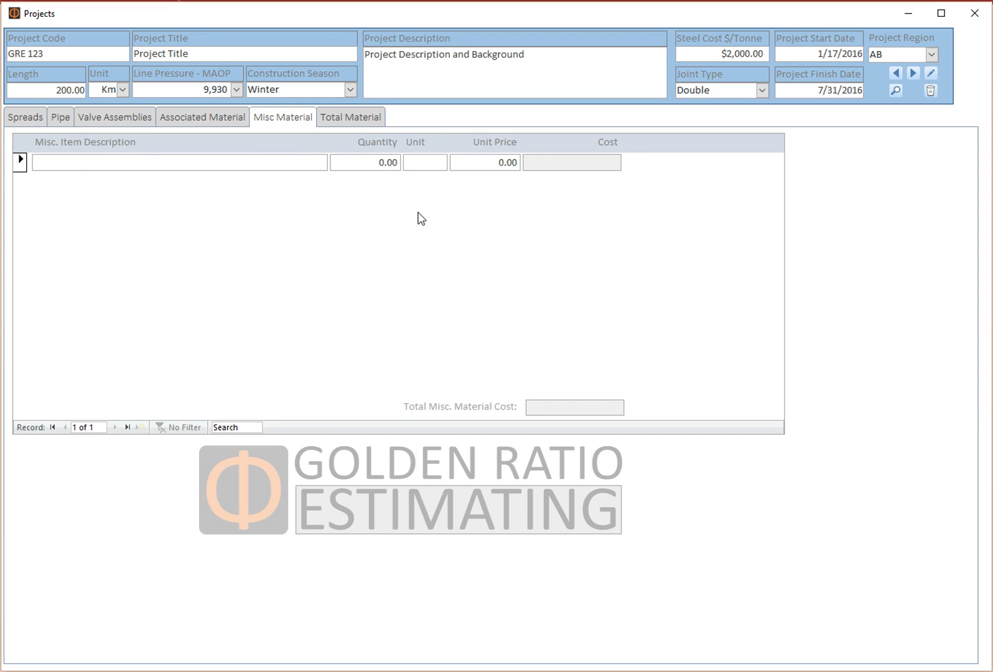
{"action": "type", "text": "Misc Mateiral"}
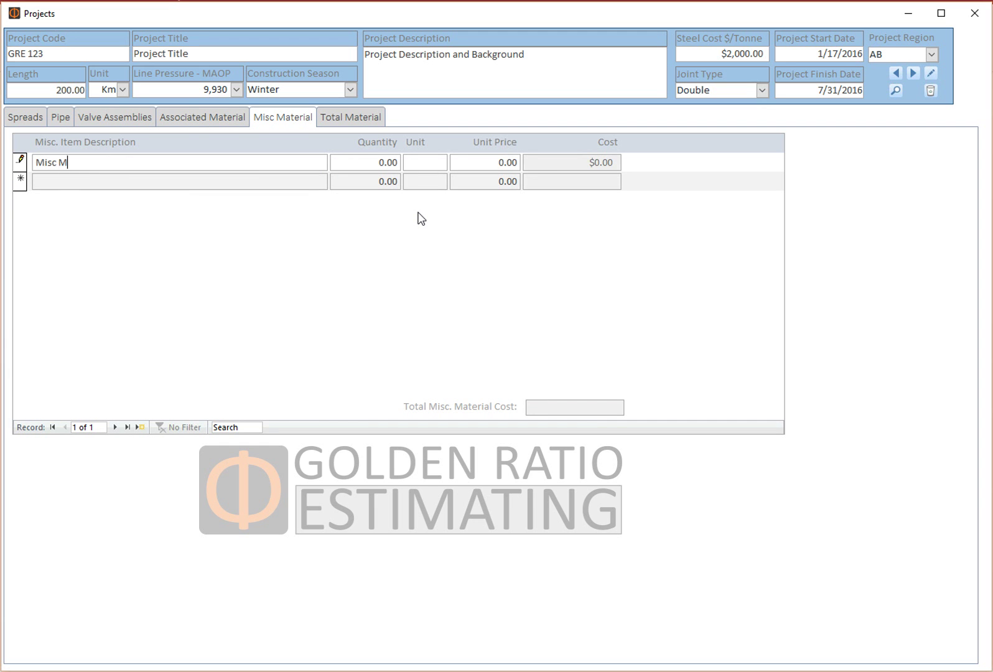
{"action": "key", "text": "BackSpace"}
{"action": "key", "text": "BackSpace"}
{"action": "key", "text": "BackSpace"}
{"action": "key", "text": "BackSpace"}
{"action": "key", "text": "BackSpace"}
{"action": "type", "text": "erial"}
{"action": "key", "text": "Tab"}
{"action": "type", "text": "10"}
{"action": "key", "text": "Tab"}
{"action": "type", "text": "m"}
{"action": "key", "text": "Tab"}
{"action": "type", "text": "1000"}
{"action": "left_click", "coordinate": [14, 163]}
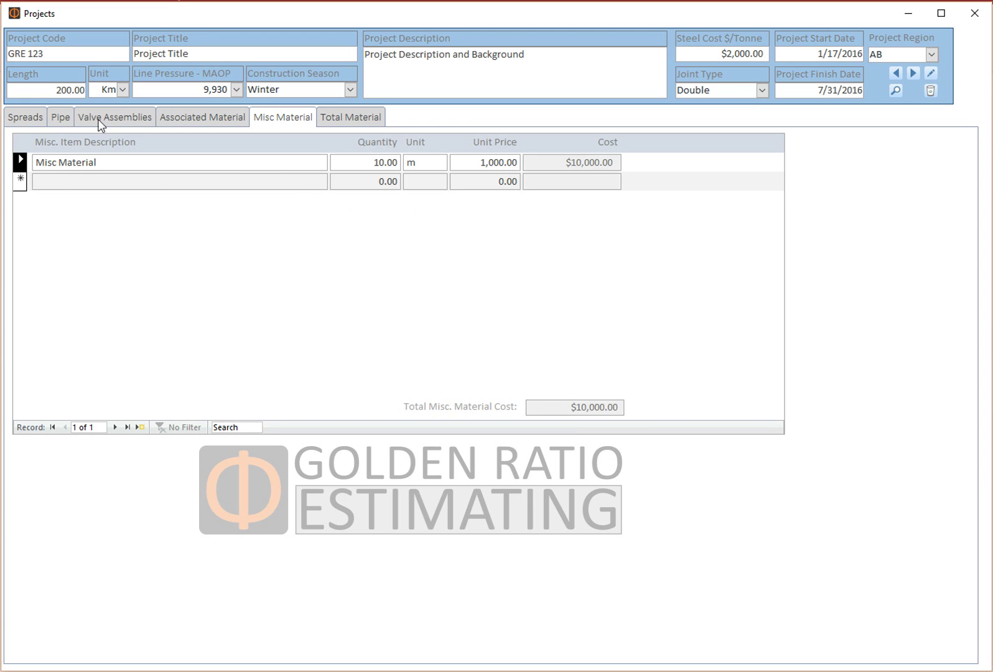
Review the spread's crew costs and the project's total material cost breakdown.
{"action": "left_click", "coordinate": [24, 117]}
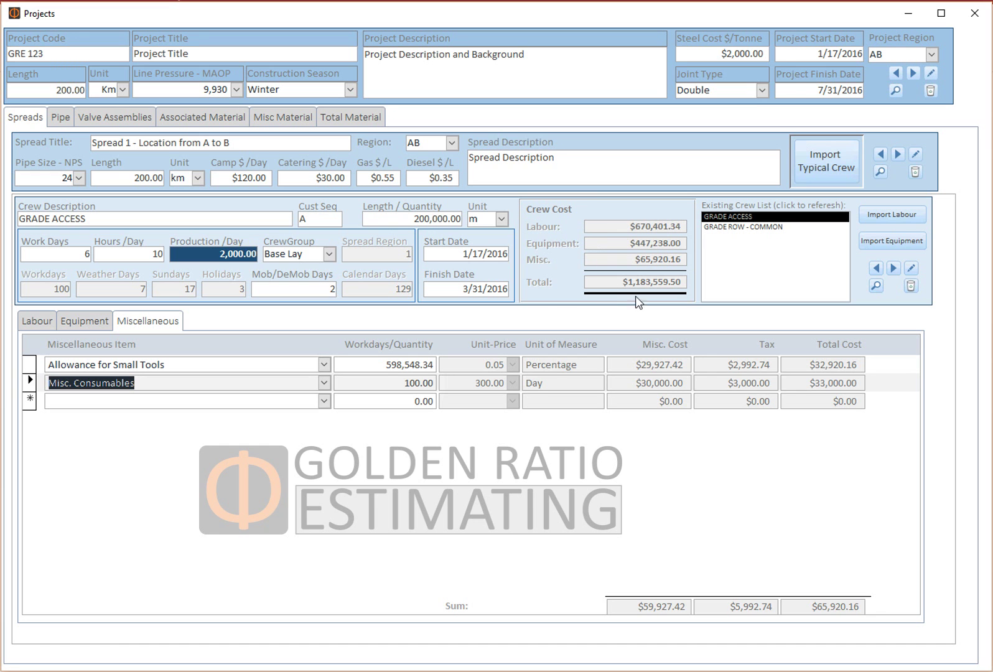
{"action": "left_click", "coordinate": [356, 115]}
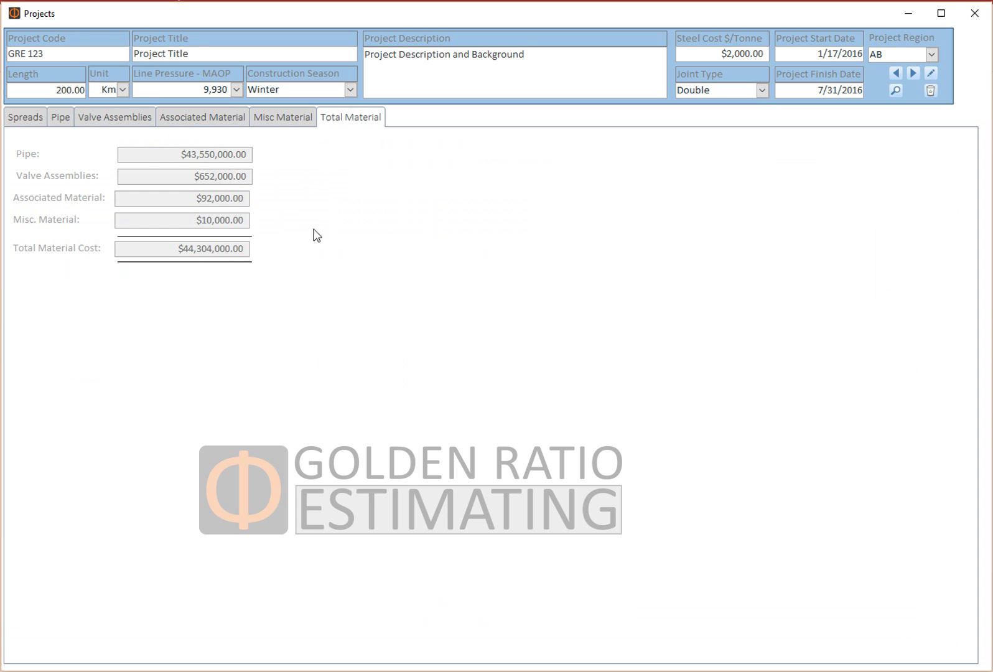
{"action": "left_click", "coordinate": [26, 117]}
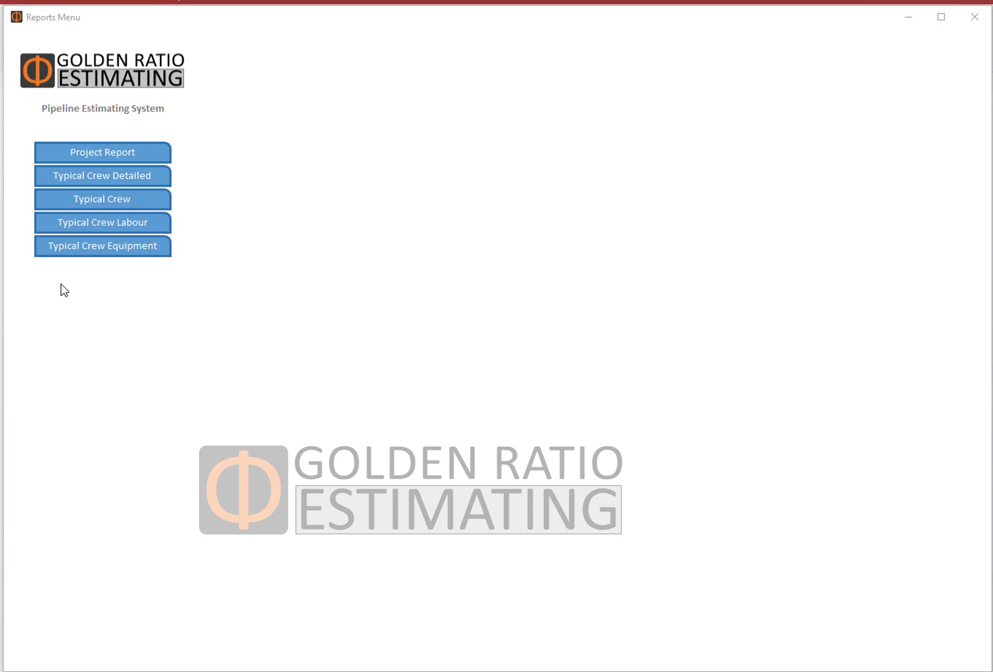
Generate the Project Report for project GRE 123 and view its next page with the labour, miscellaneous and total costs.
{"action": "left_click", "coordinate": [100, 151]}
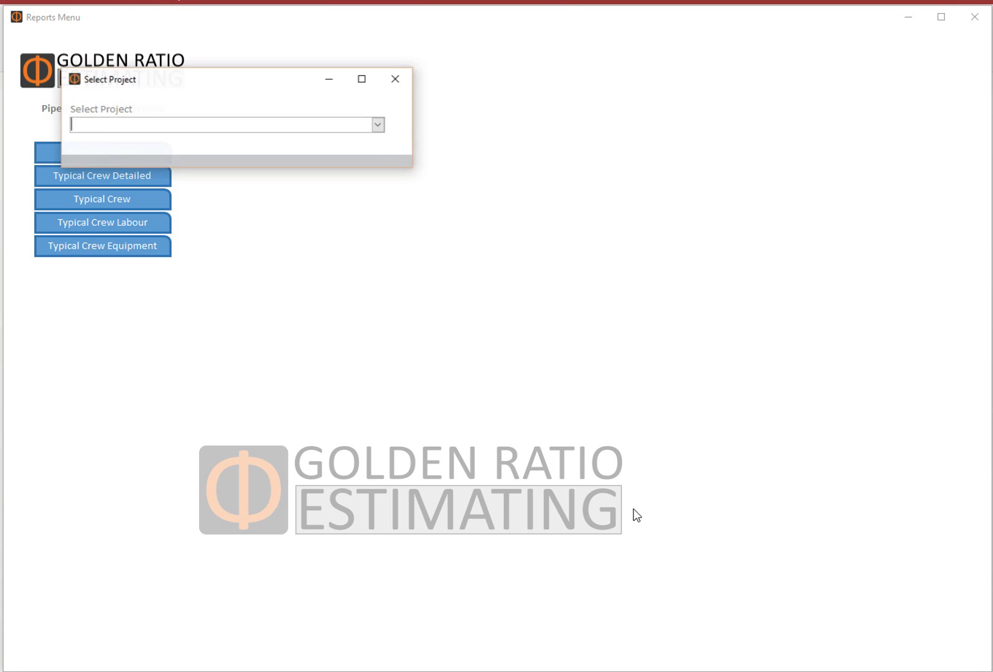
{"action": "left_click", "coordinate": [377, 126]}
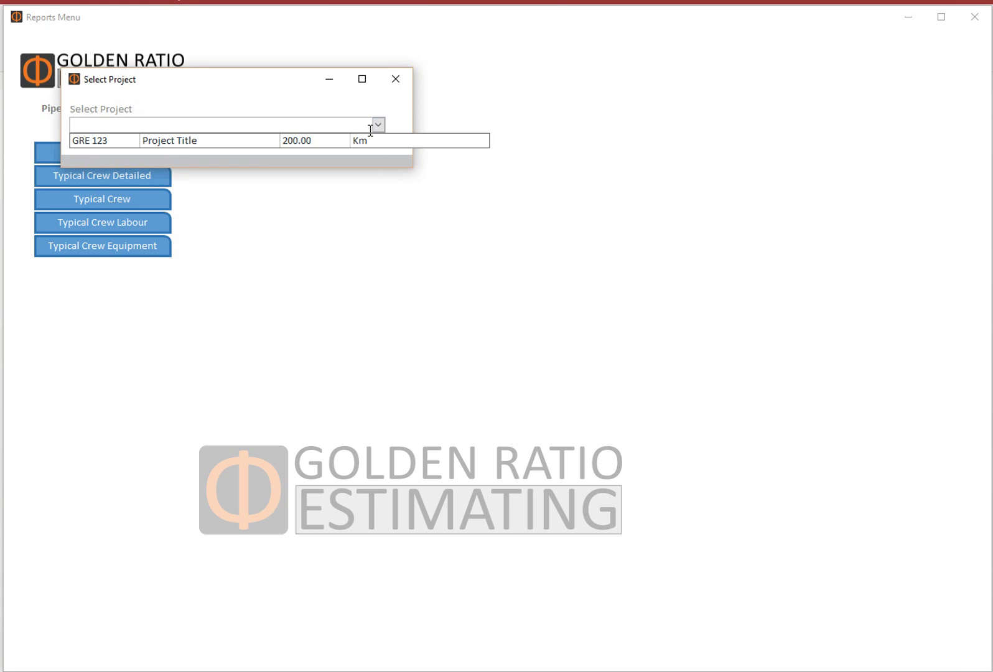
{"action": "left_click", "coordinate": [98, 141]}
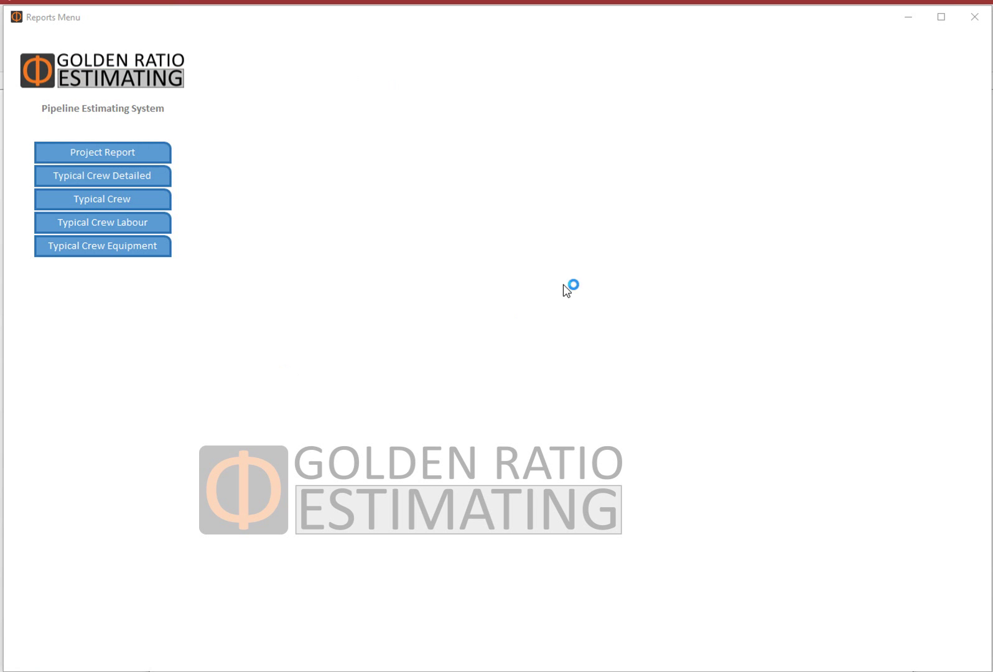
{"action": "left_click", "coordinate": [974, 17]}
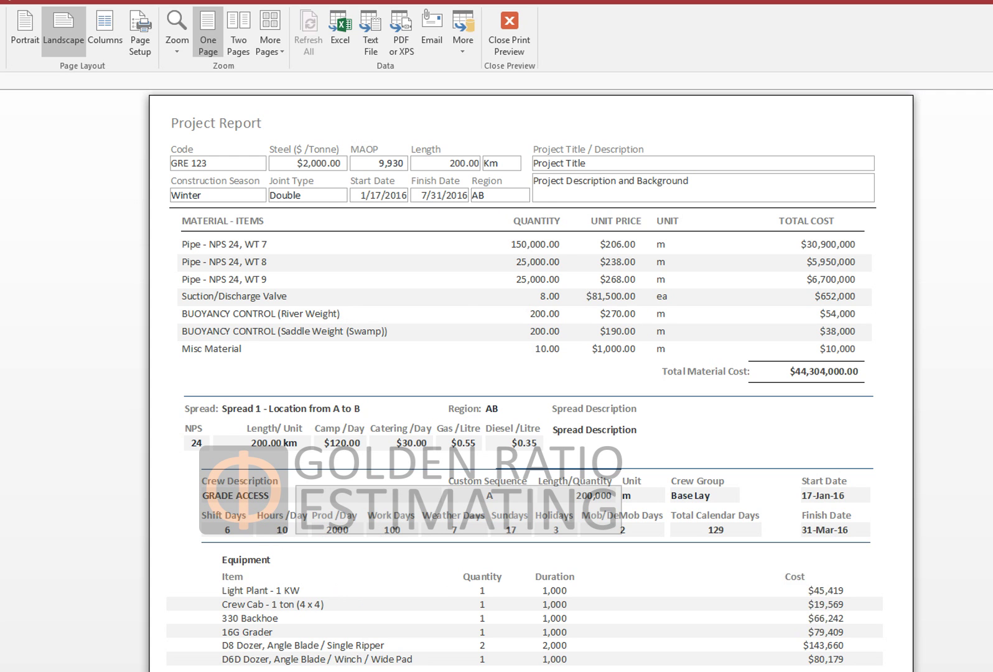
{"action": "key", "text": "Page_Down"}
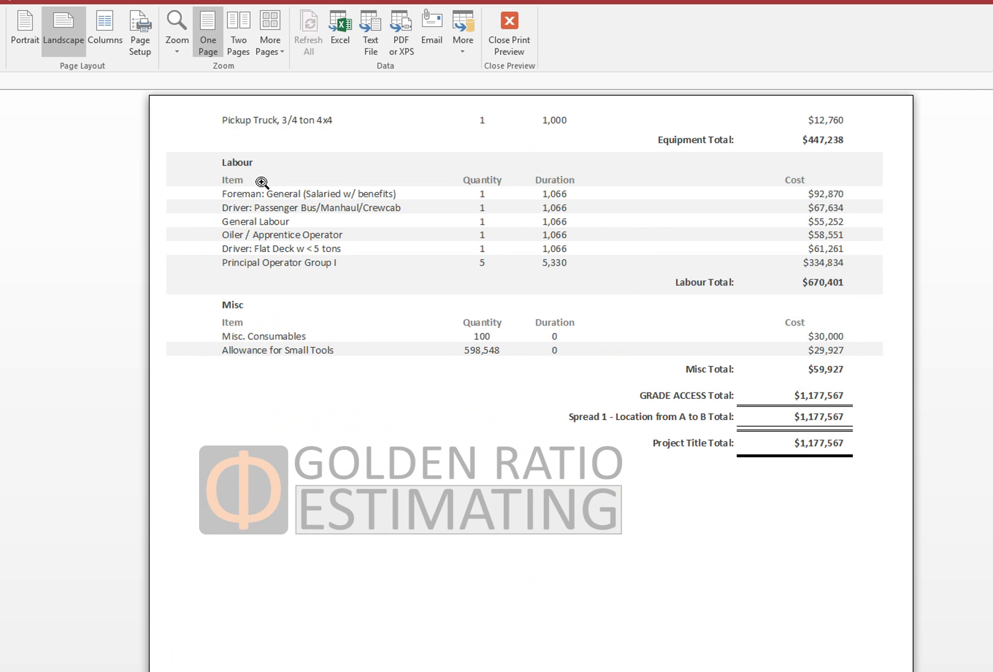